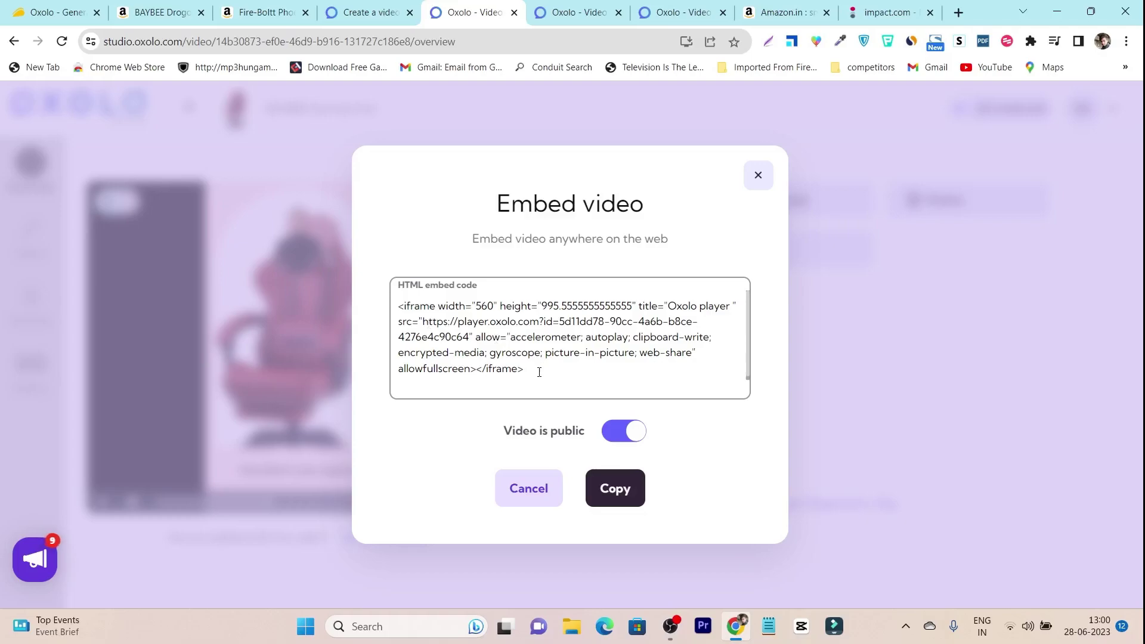
Step: Leave the embed dialog and open the BAYBEE Gaming Chair video for editing, viewing scene 2 and its script
left_click(757, 174)
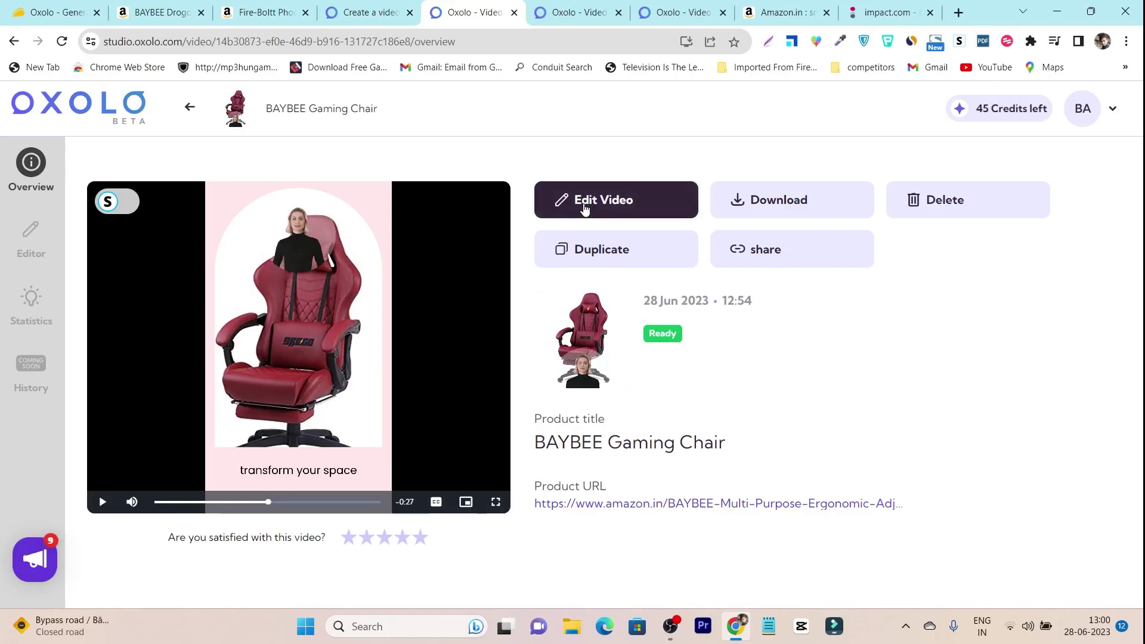
left_click(584, 208)
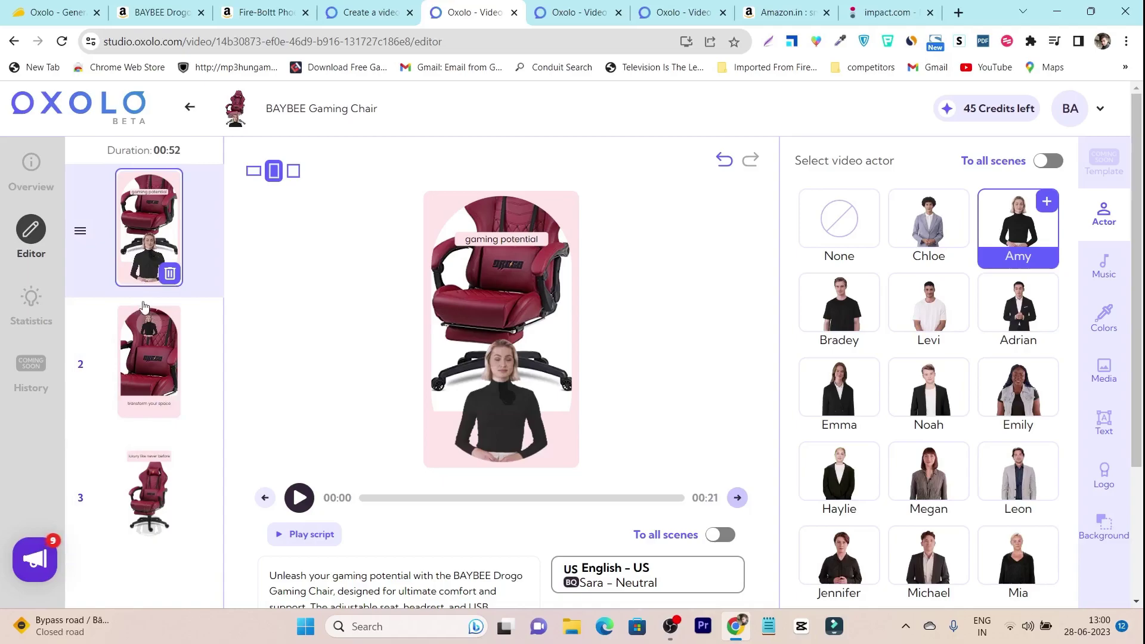
left_click(137, 400)
scroll(393, 447, "down", 3)
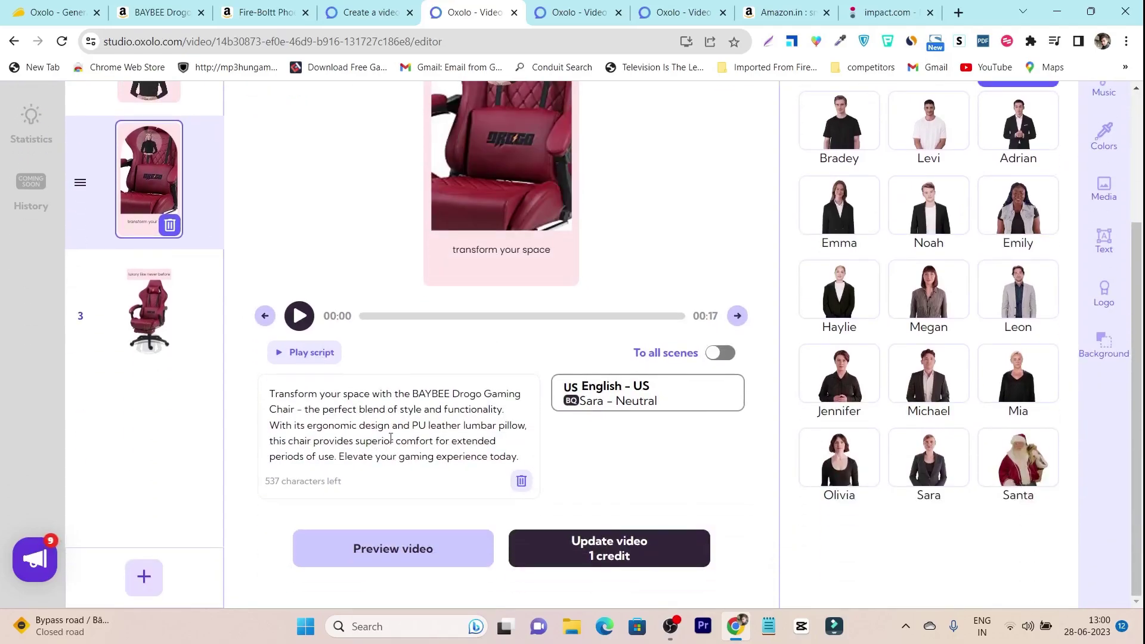
scroll(390, 439, "up", 3)
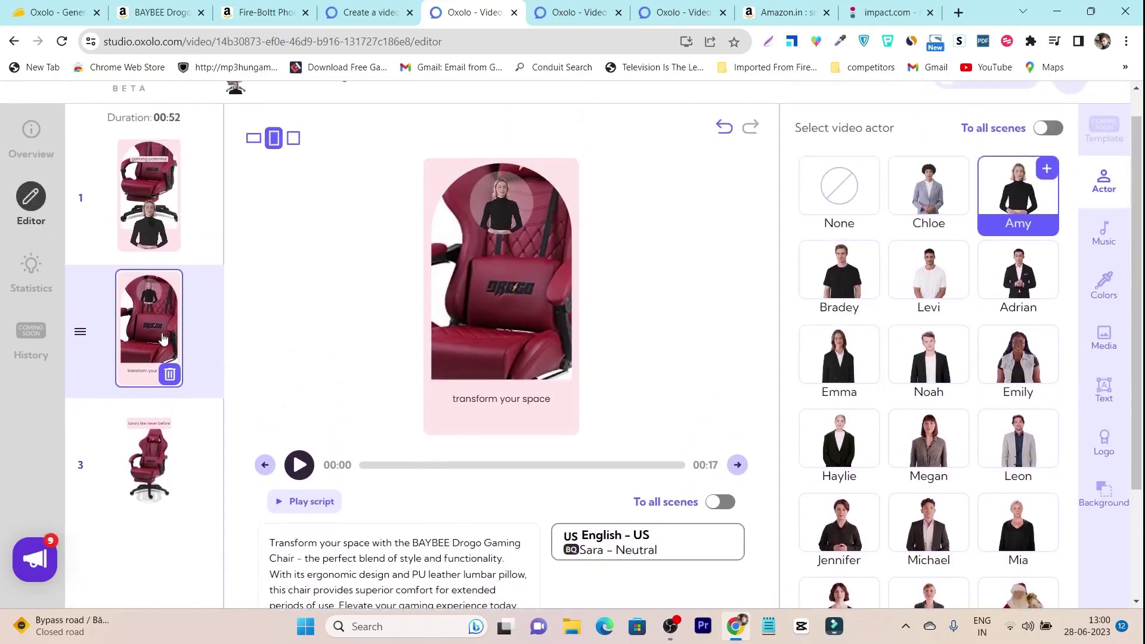
Step: Change scene 1's actor to Noah, using the blue-sweater "Casual - w..." variant with hand gestures
left_click(158, 253)
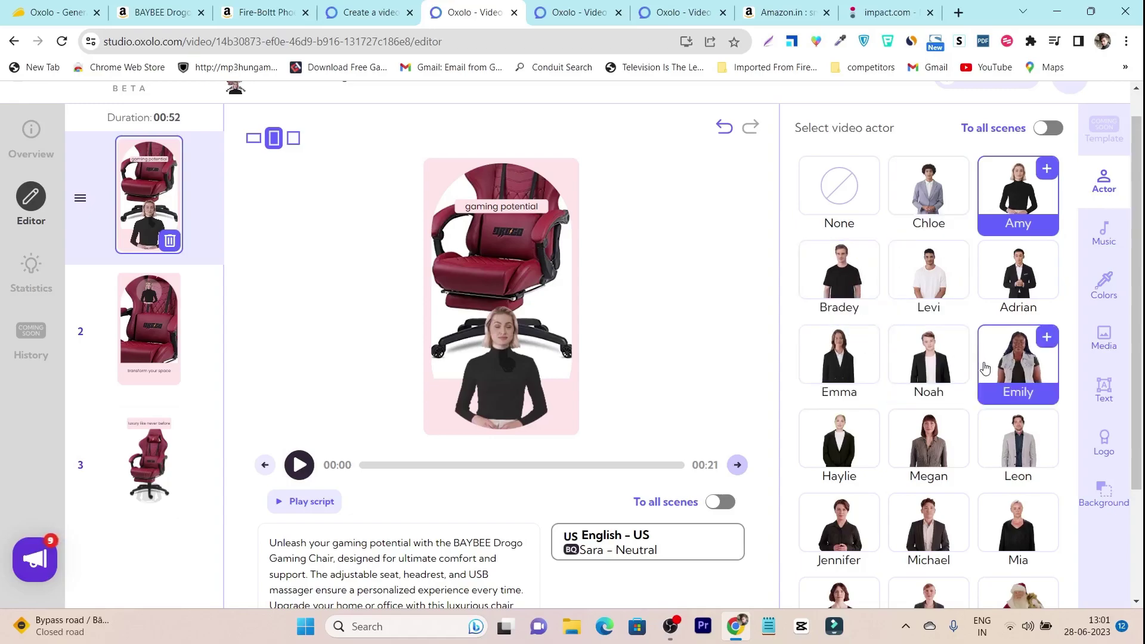
left_click(928, 374)
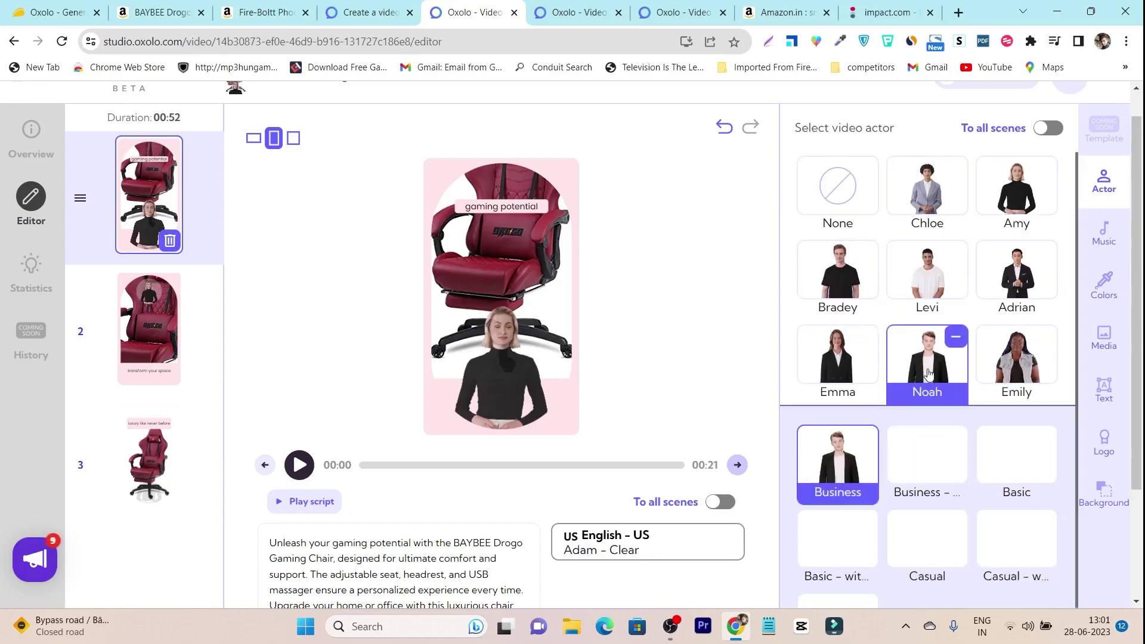
scroll(924, 369, "down", 2)
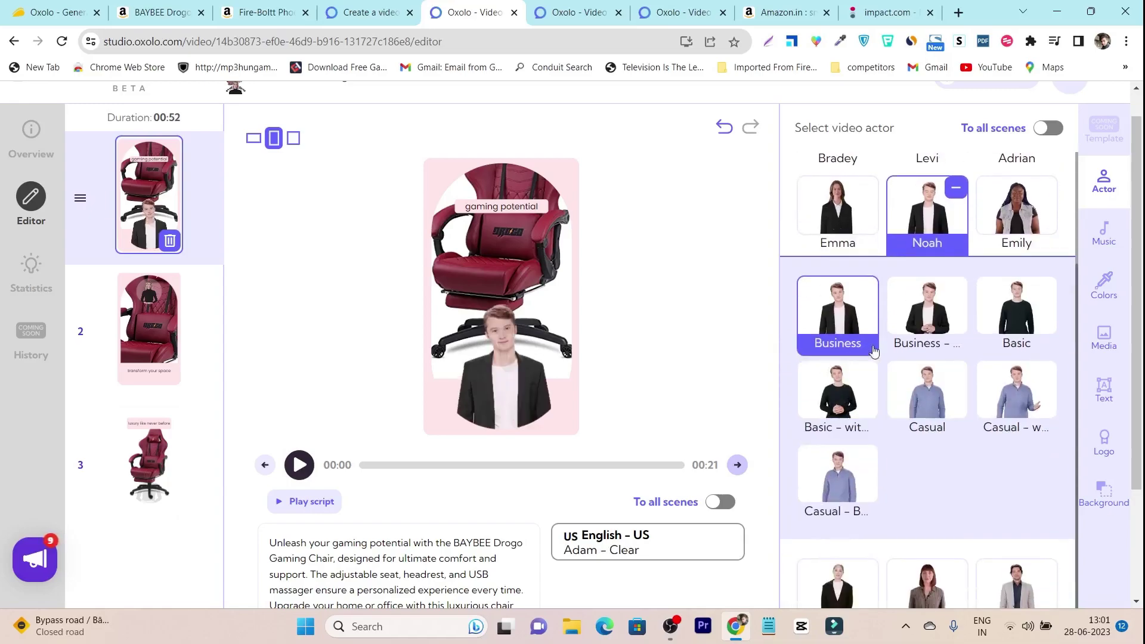
left_click(1021, 399)
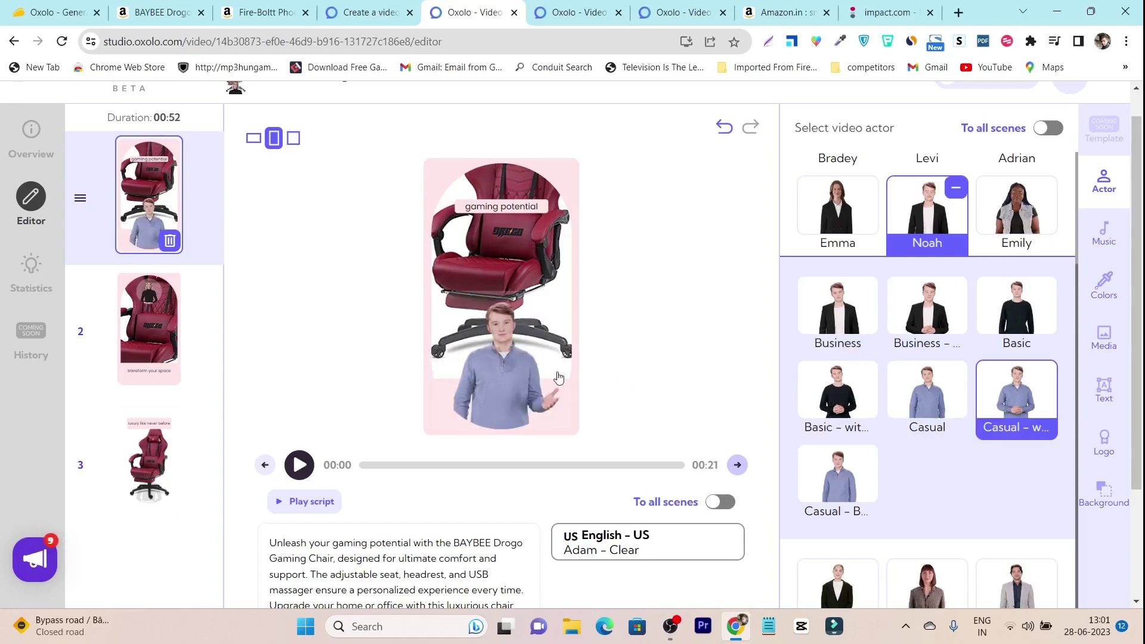
Step: Browse the background music tracks for the video and play the Reggae sample
left_click(1108, 230)
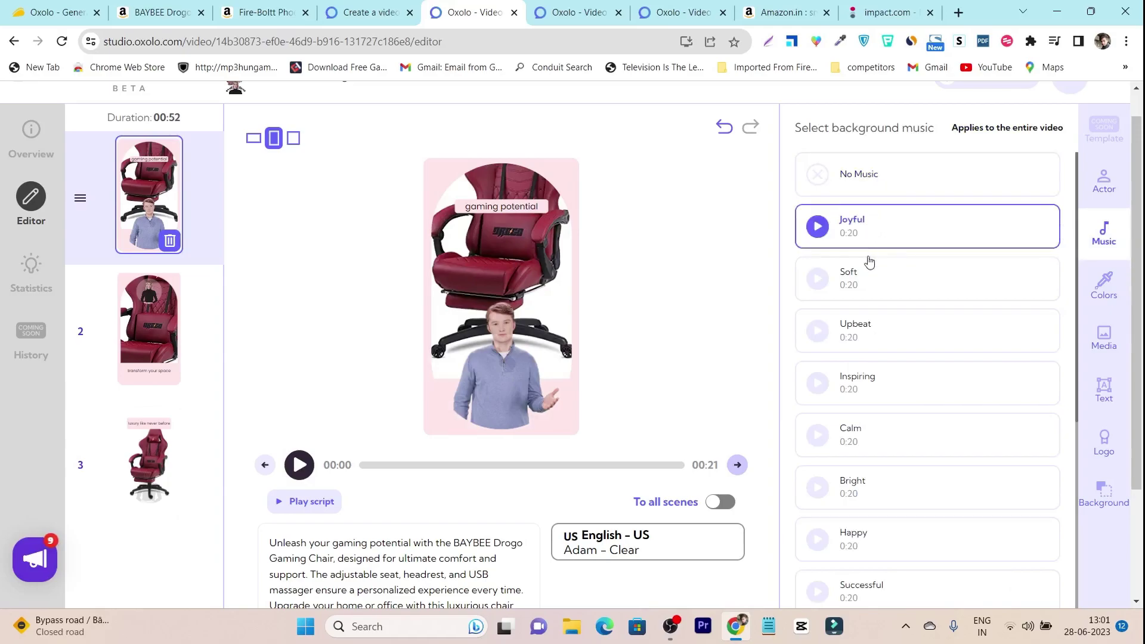
scroll(870, 310, "down", 4)
scroll(873, 372, "down", 3)
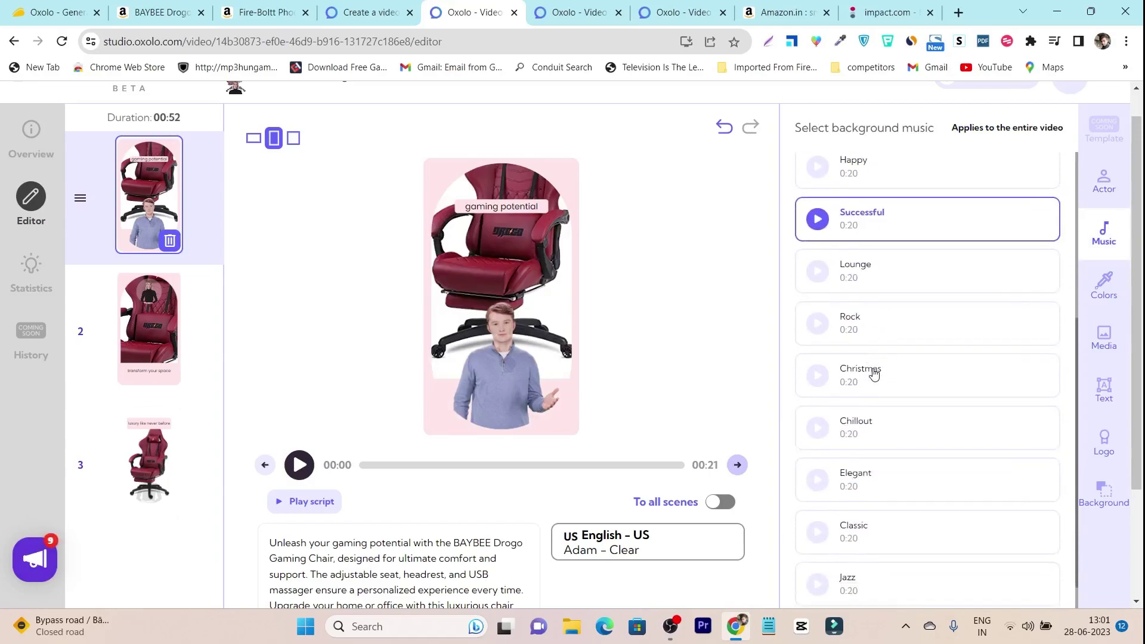
scroll(873, 372, "down", 1)
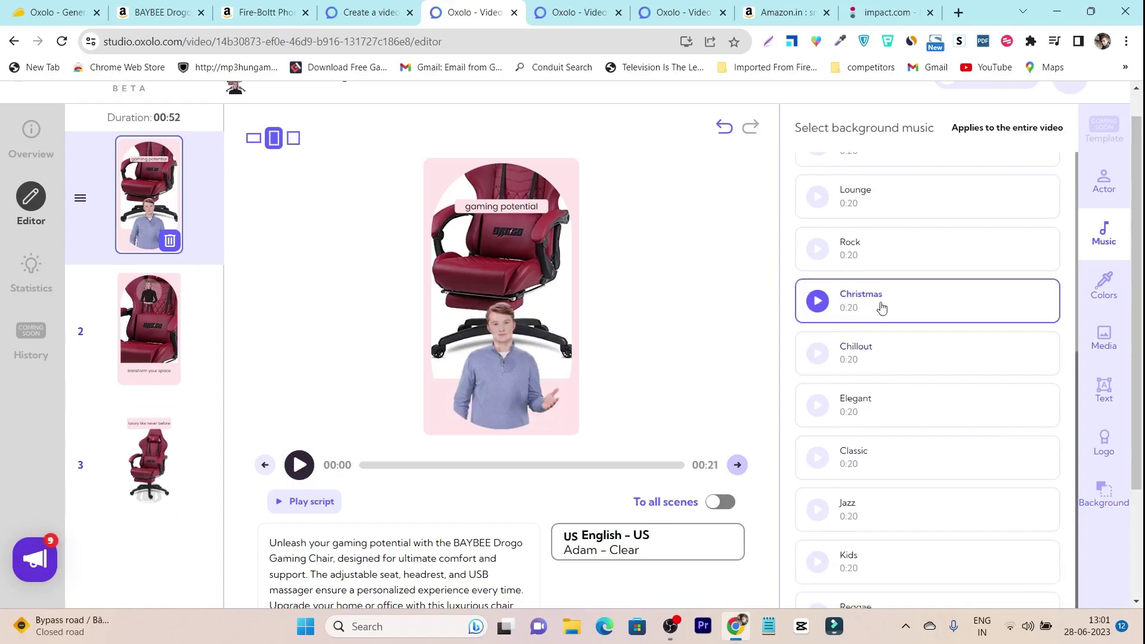
scroll(881, 310, "down", 1)
scroll(881, 306, "down", 3)
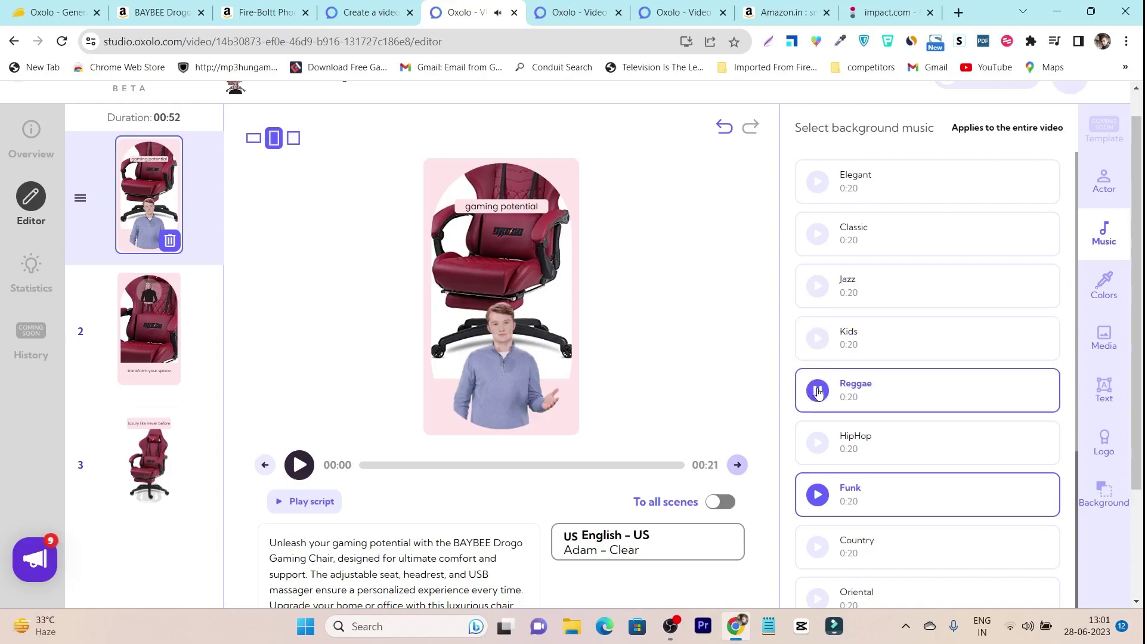
Step: Preview the HipHop, Country and Oriental background music samples, ending with playback stopped
left_click(817, 442)
scroll(844, 447, "down", 1)
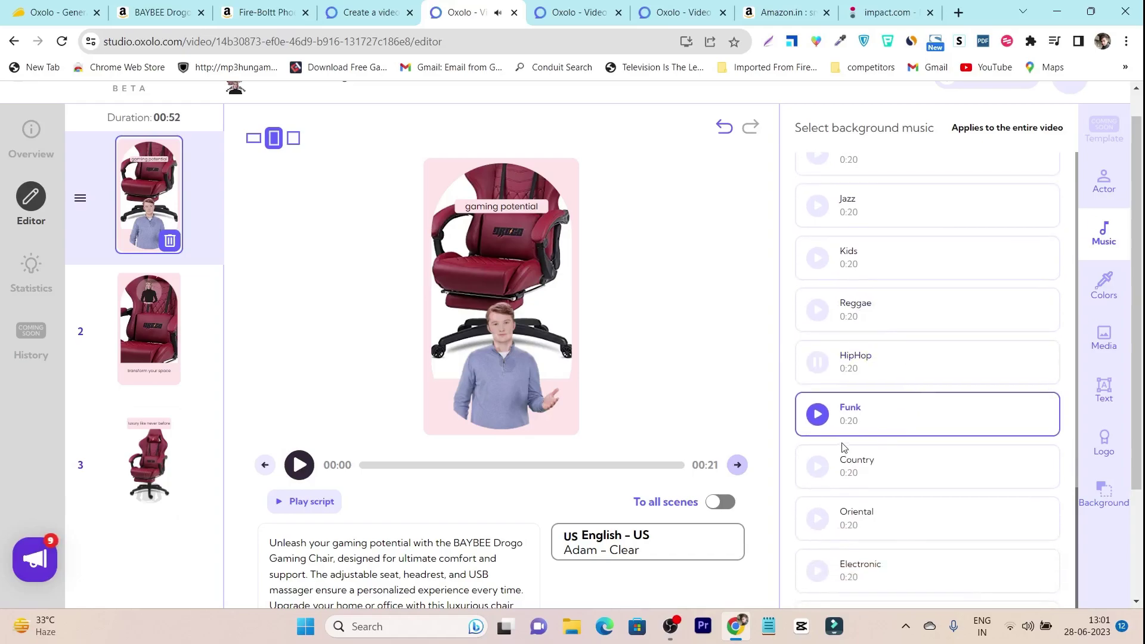
scroll(881, 447, "down", 3)
left_click(820, 316)
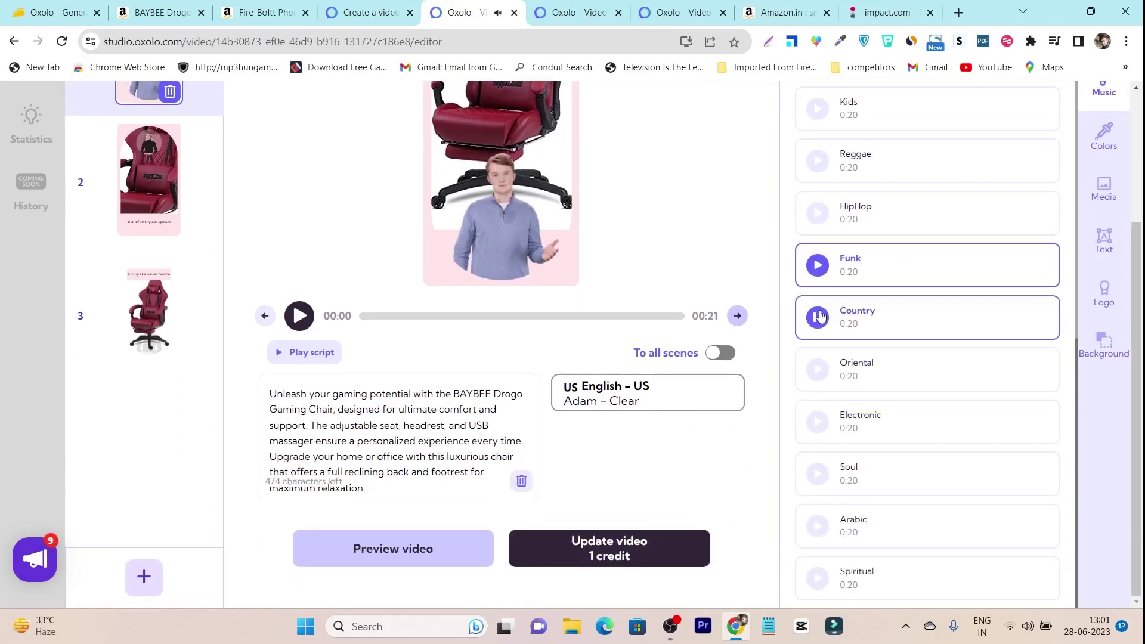
left_click(816, 376)
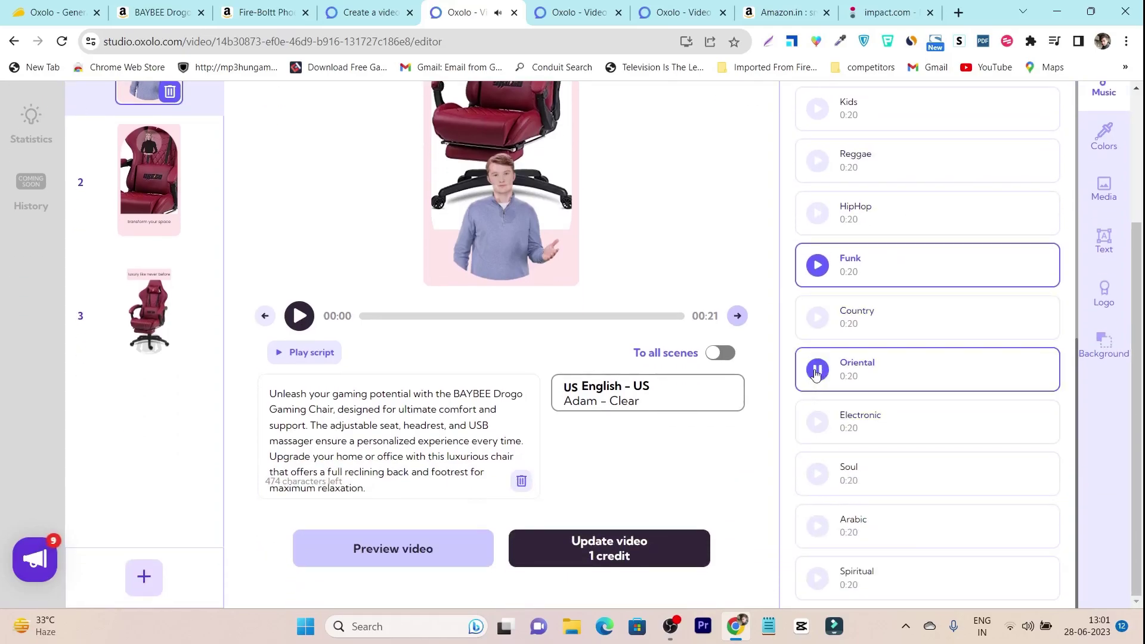
left_click(816, 371)
scroll(881, 439, "up", 5)
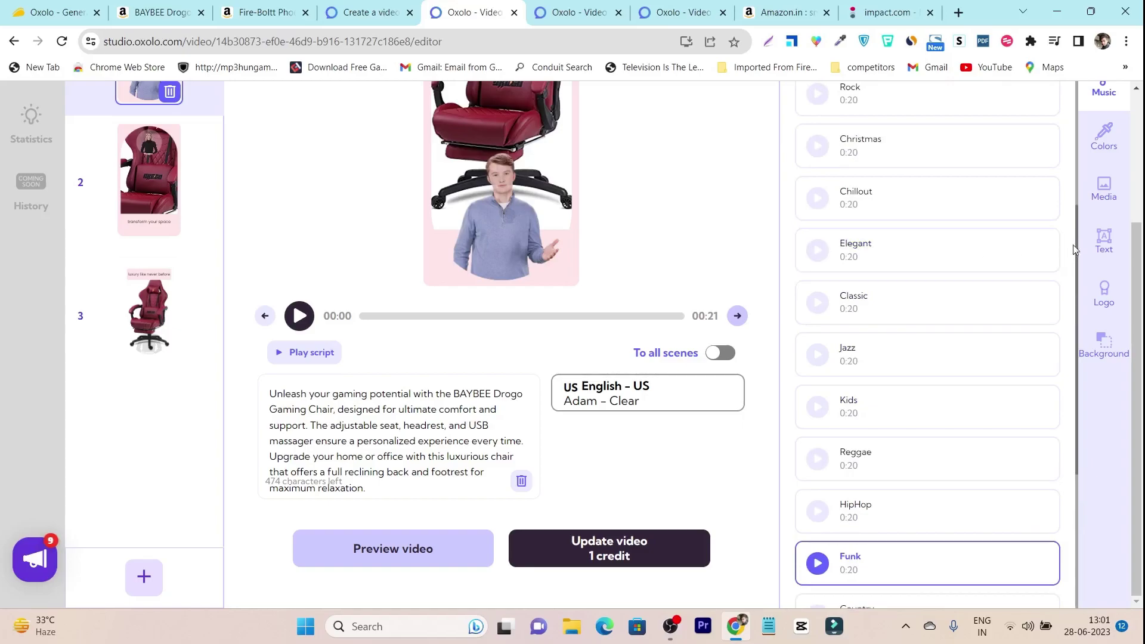
scroll(1073, 248, "up", 3)
Step: Try the yellow, green and blue color palettes on scene 1 and apply the last pink palette
left_click(1088, 316)
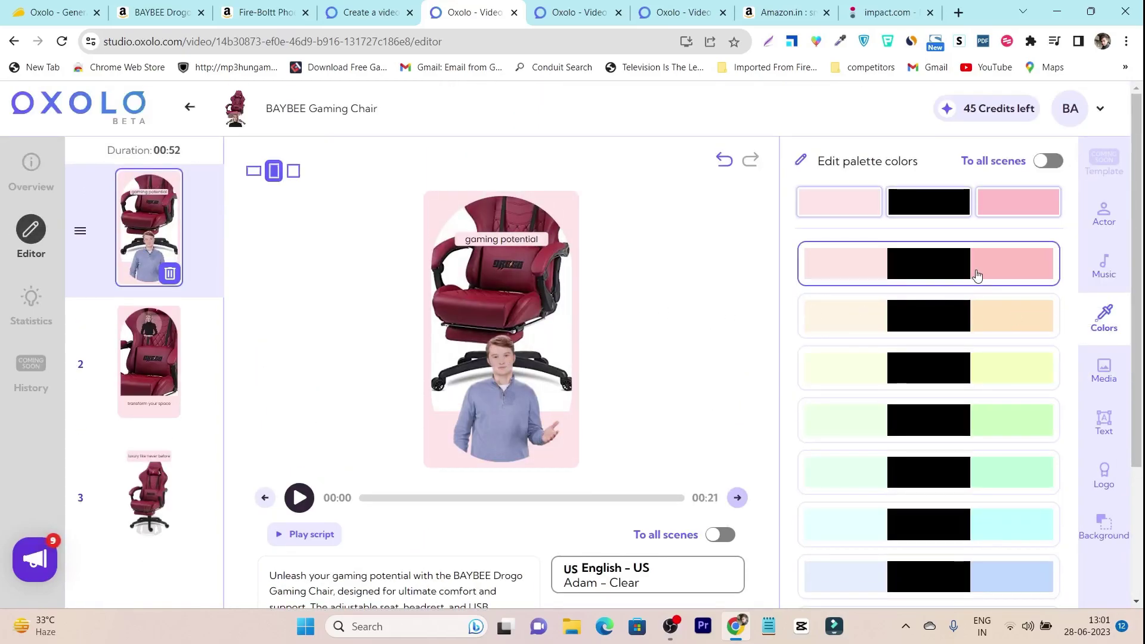
scroll(938, 298, "down", 3)
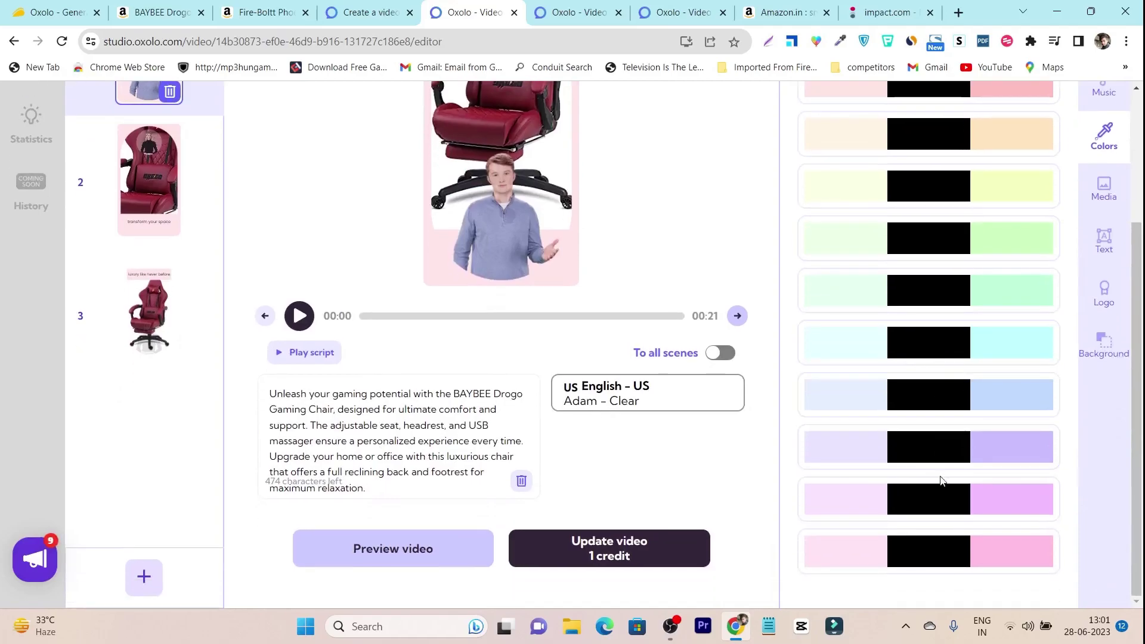
scroll(940, 337, "up", 3)
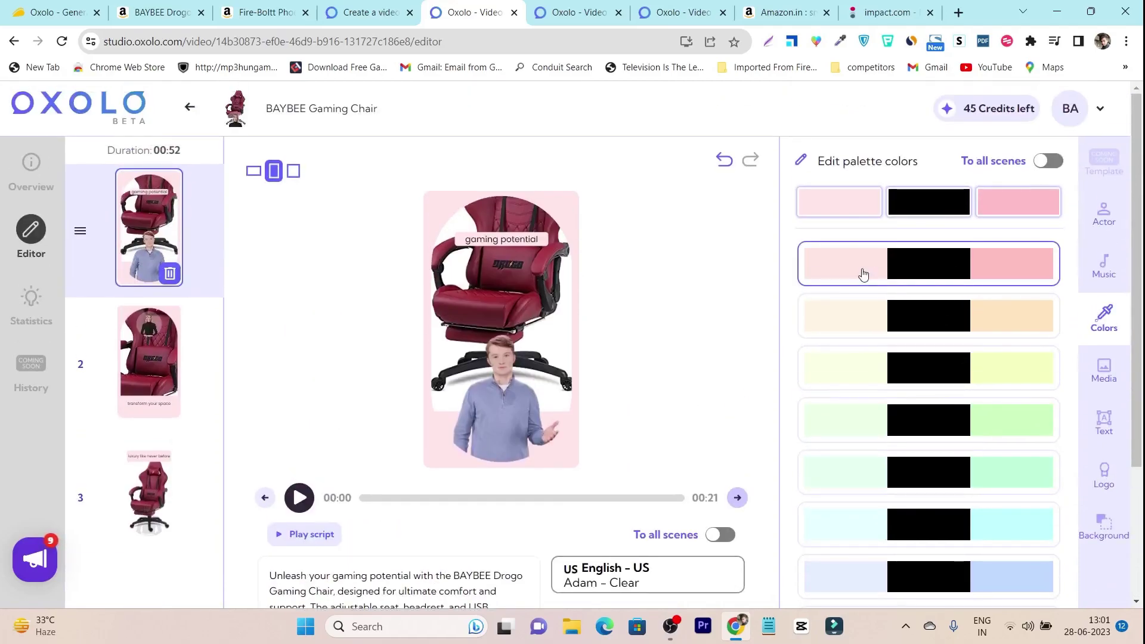
left_click(861, 382)
left_click(850, 437)
scroll(847, 500, "down", 2)
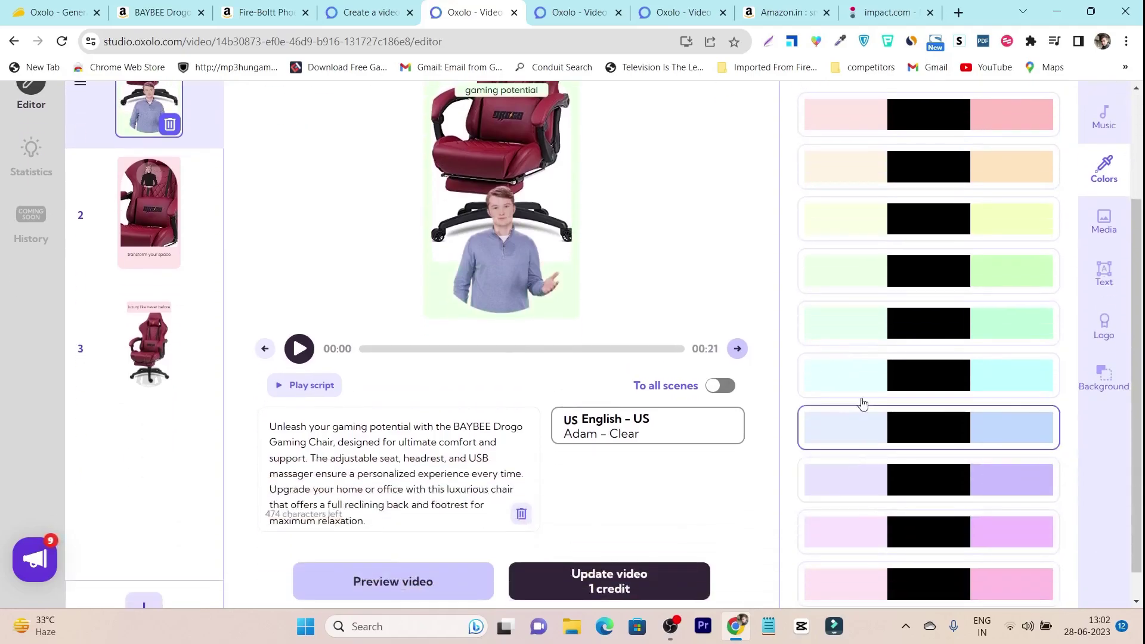
left_click(861, 439)
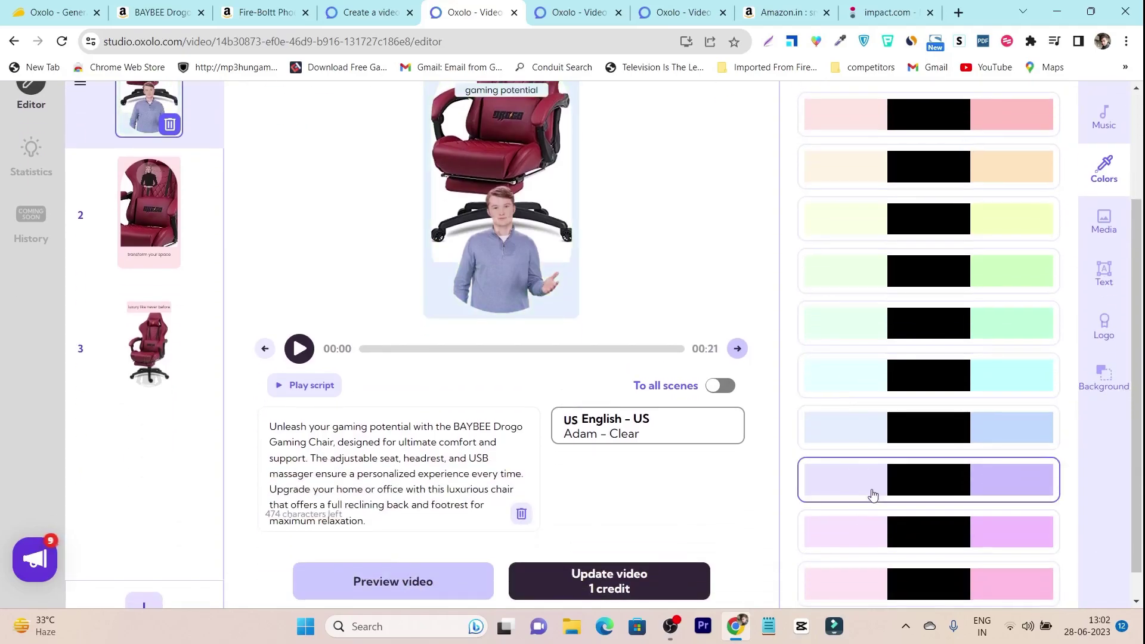
scroll(864, 512, "down", 1)
left_click(862, 551)
scroll(551, 346, "up", 3)
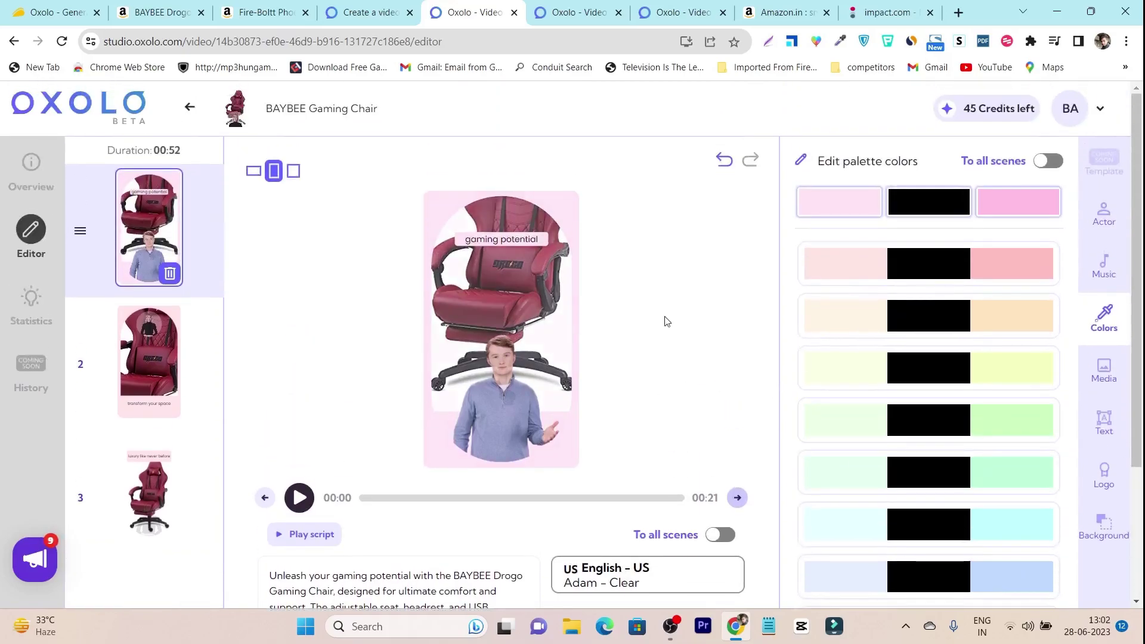
Step: Check scene 1's product image selection and the settings of its "gaming potential" text
left_click(1102, 372)
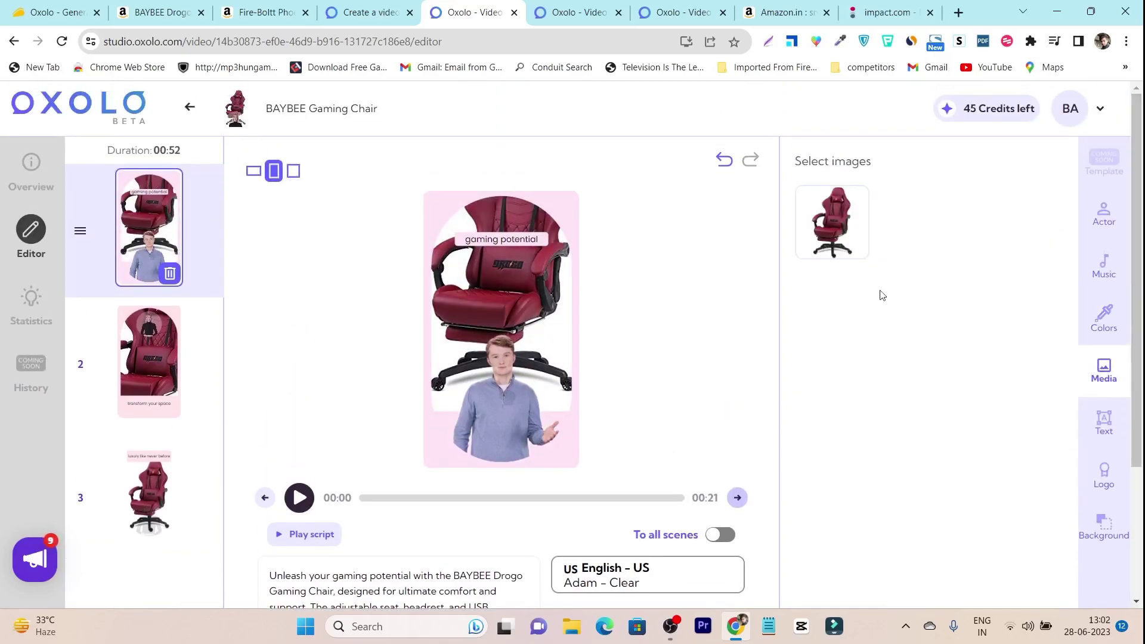
left_click(835, 241)
left_click(1109, 429)
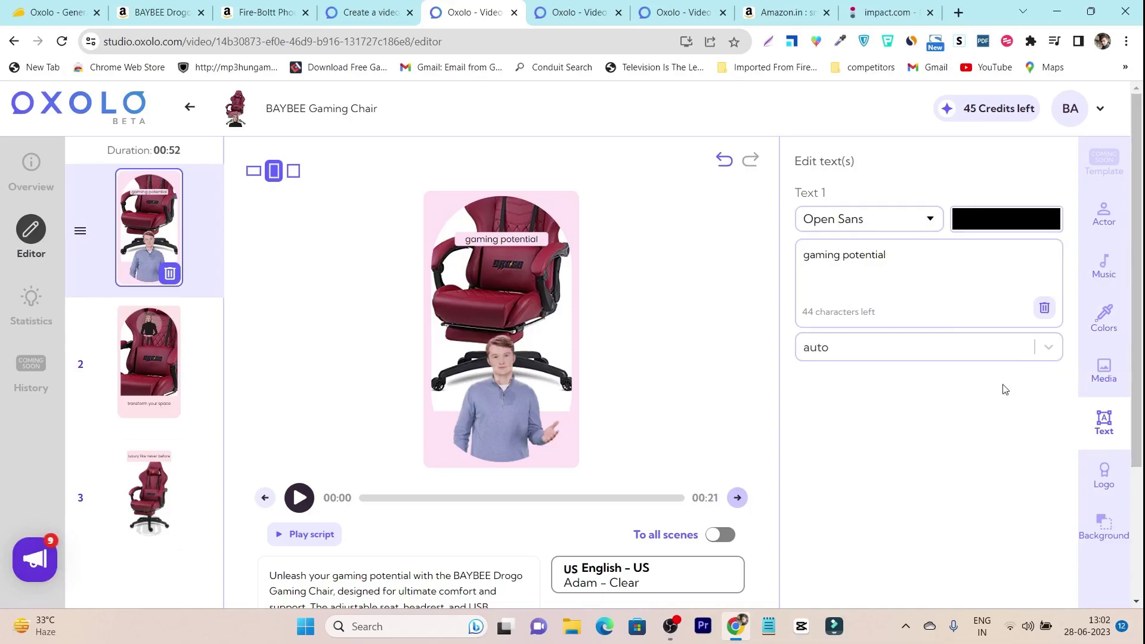
Step: Inspect the logo and background options, viewing the media gallery for each without adding a file
left_click(1104, 481)
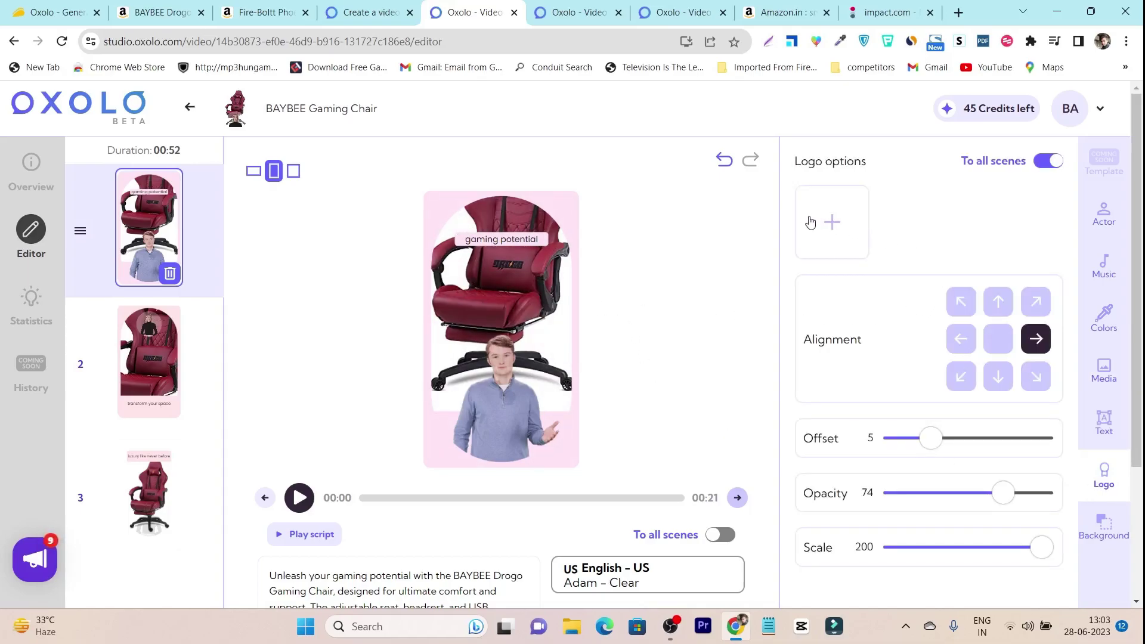
left_click(828, 222)
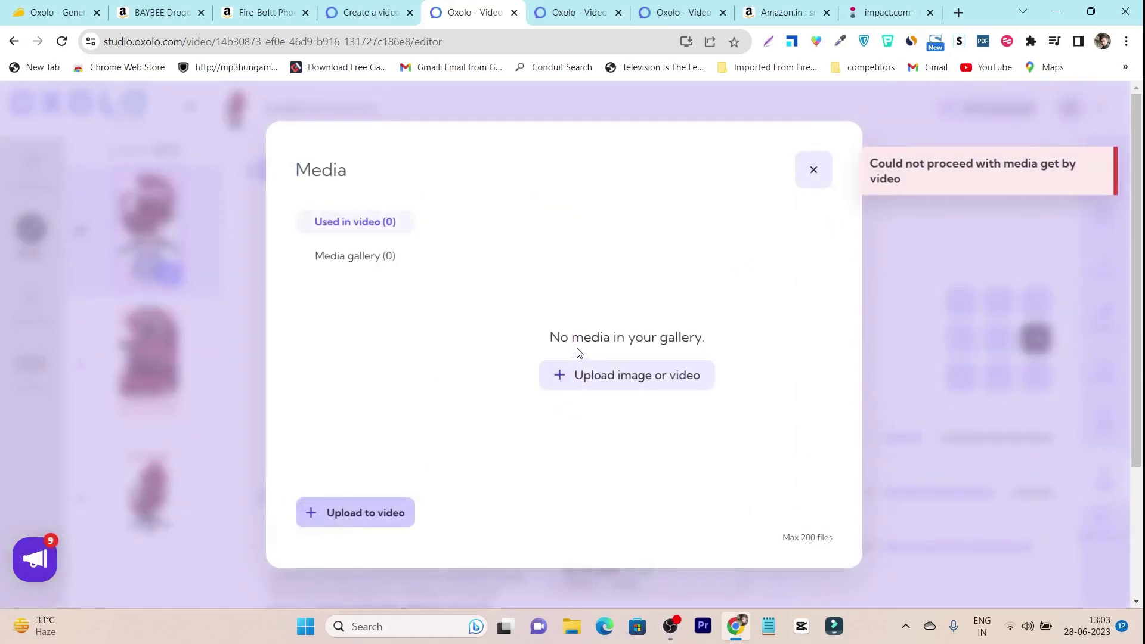
left_click(814, 171)
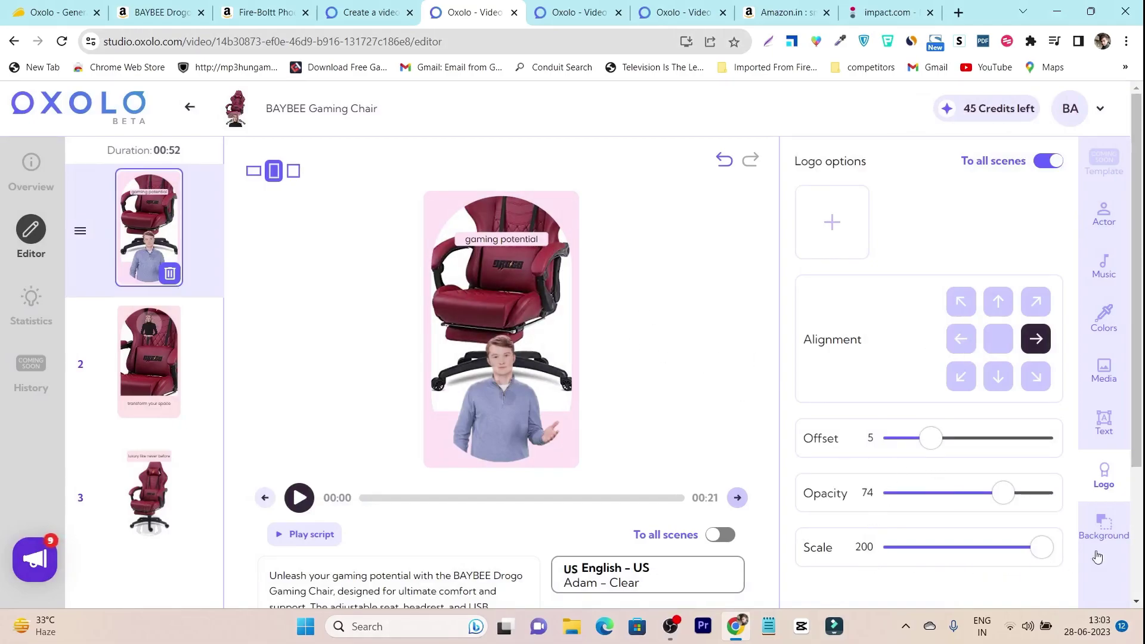
left_click(1104, 530)
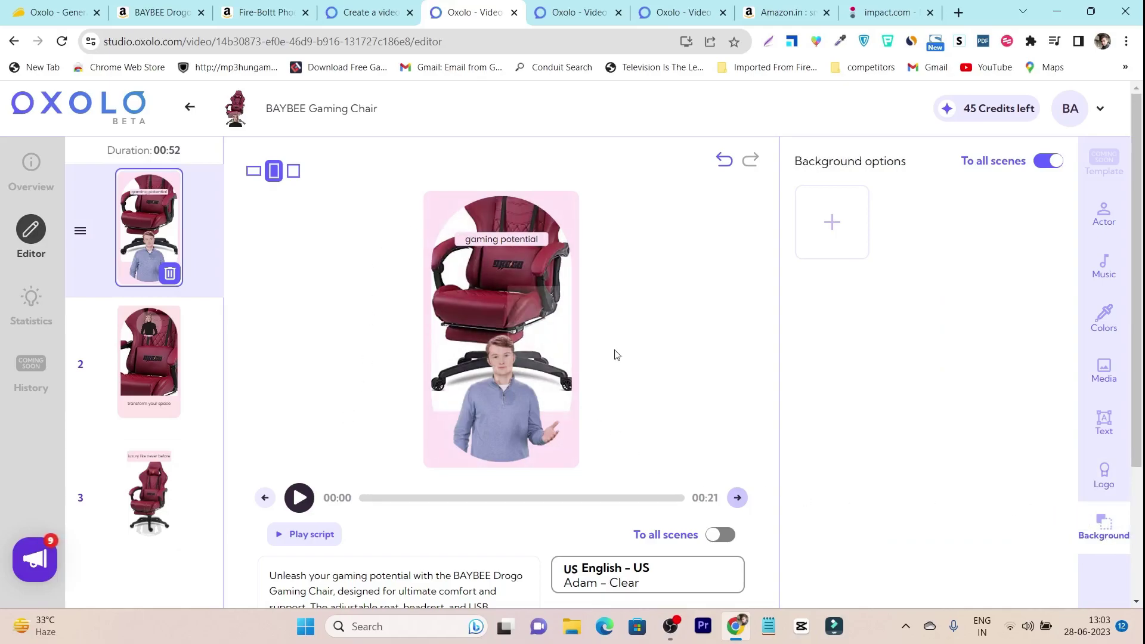
left_click(834, 228)
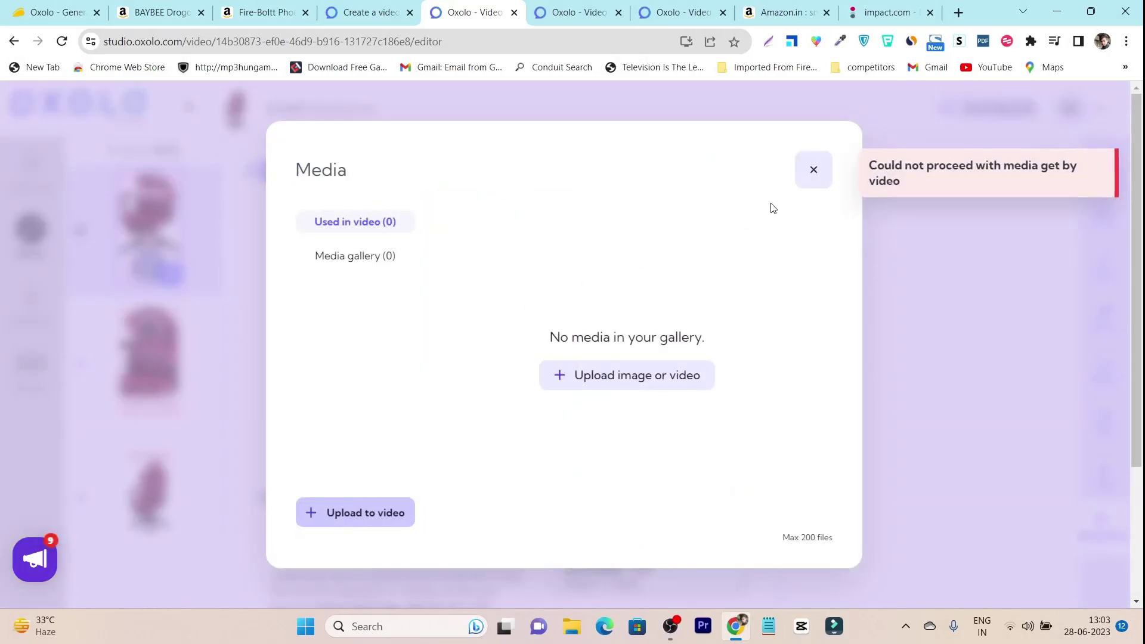
left_click(814, 171)
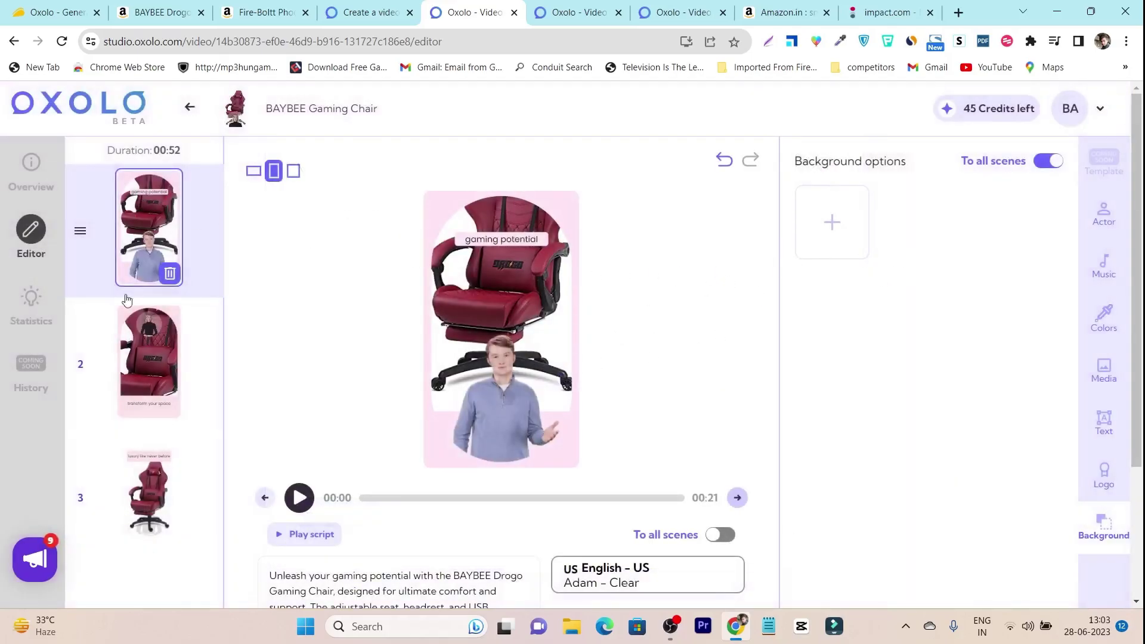
Step: Preview the English US male voice Josh - Silvery for scene 1's script
scroll(687, 544, "down", 3)
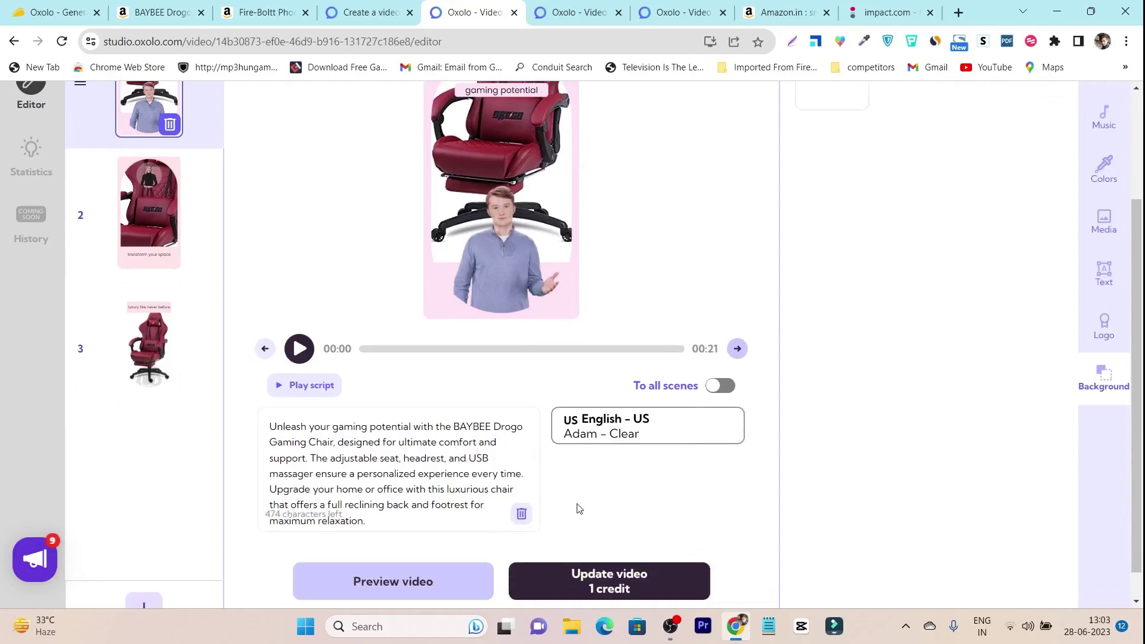
left_click(656, 434)
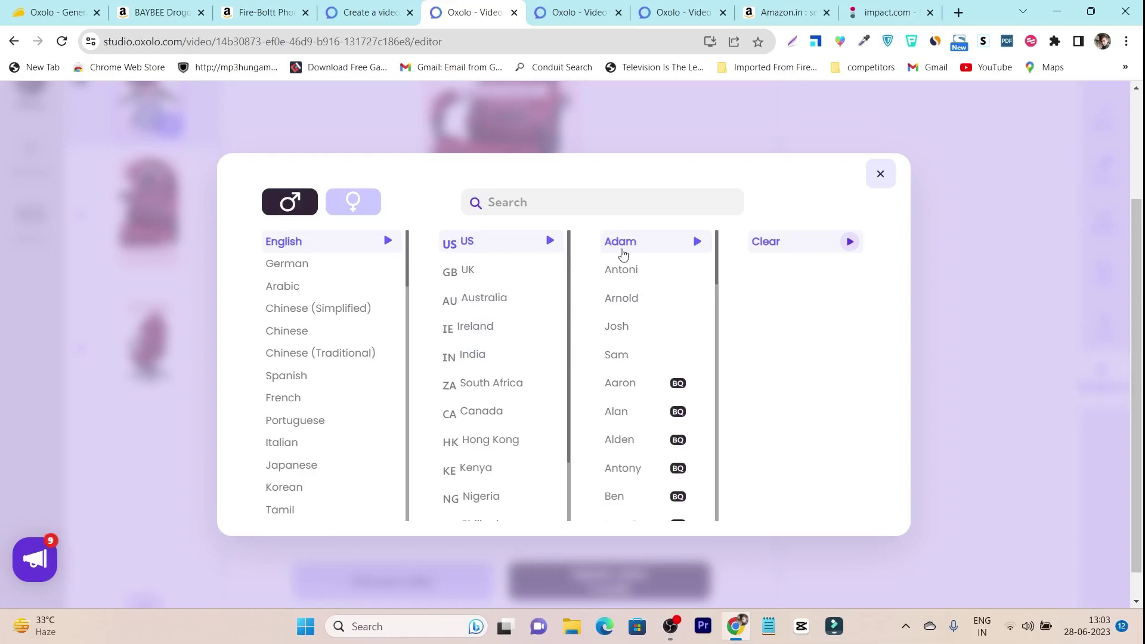
left_click(636, 333)
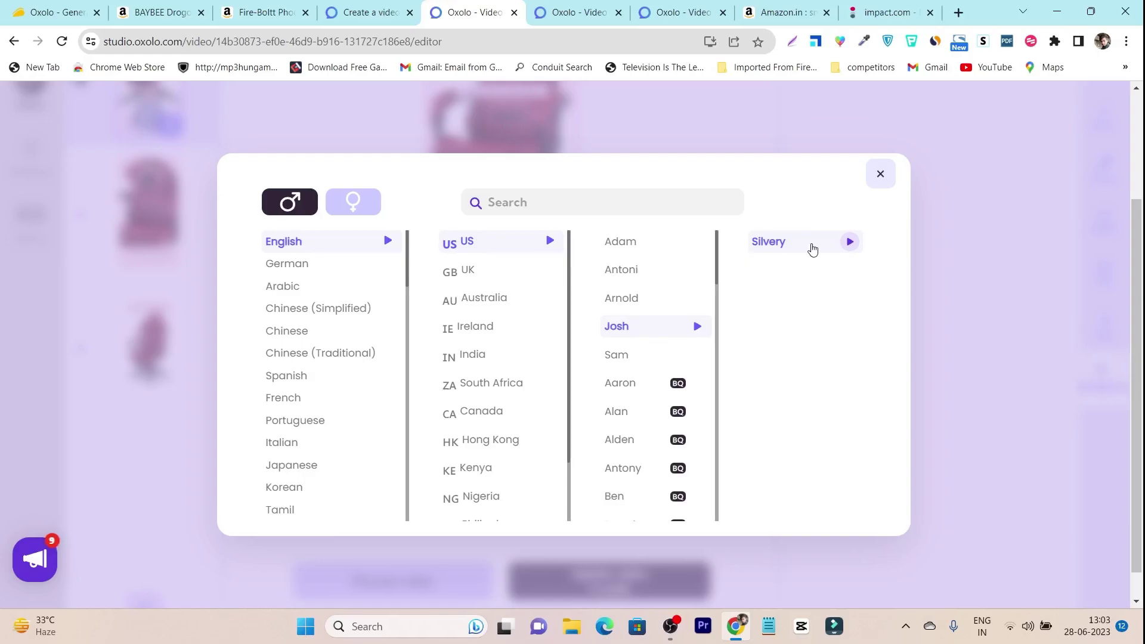
left_click(849, 245)
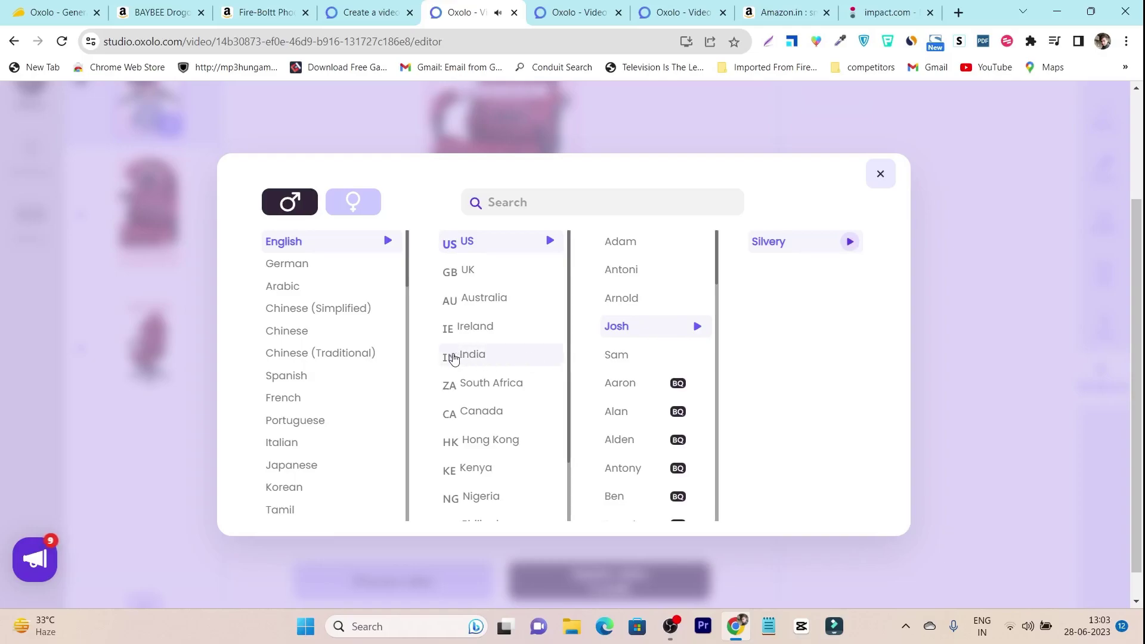
Step: Set scene 1's voice to English - India, Prabhat - Neutral, and preview its sample
left_click(520, 358)
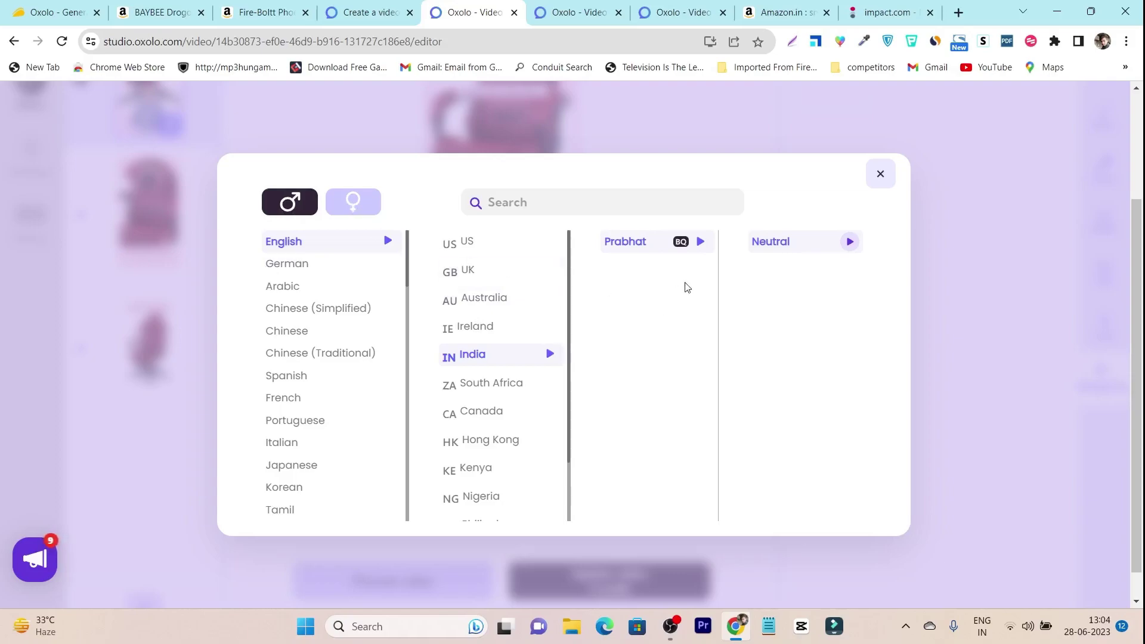
left_click(850, 242)
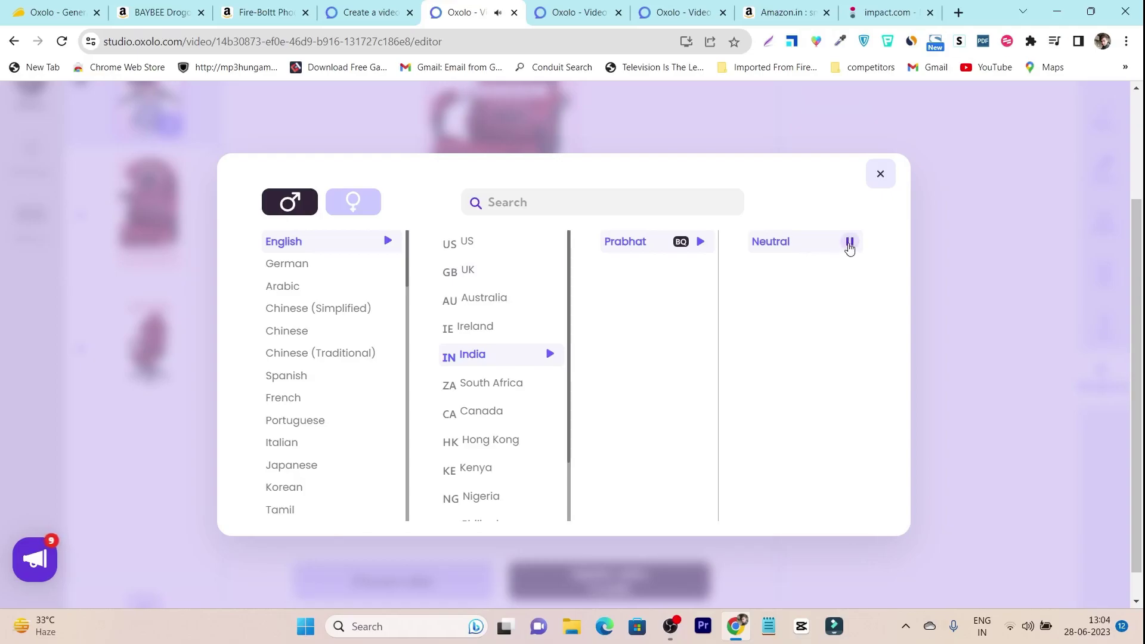
left_click(880, 174)
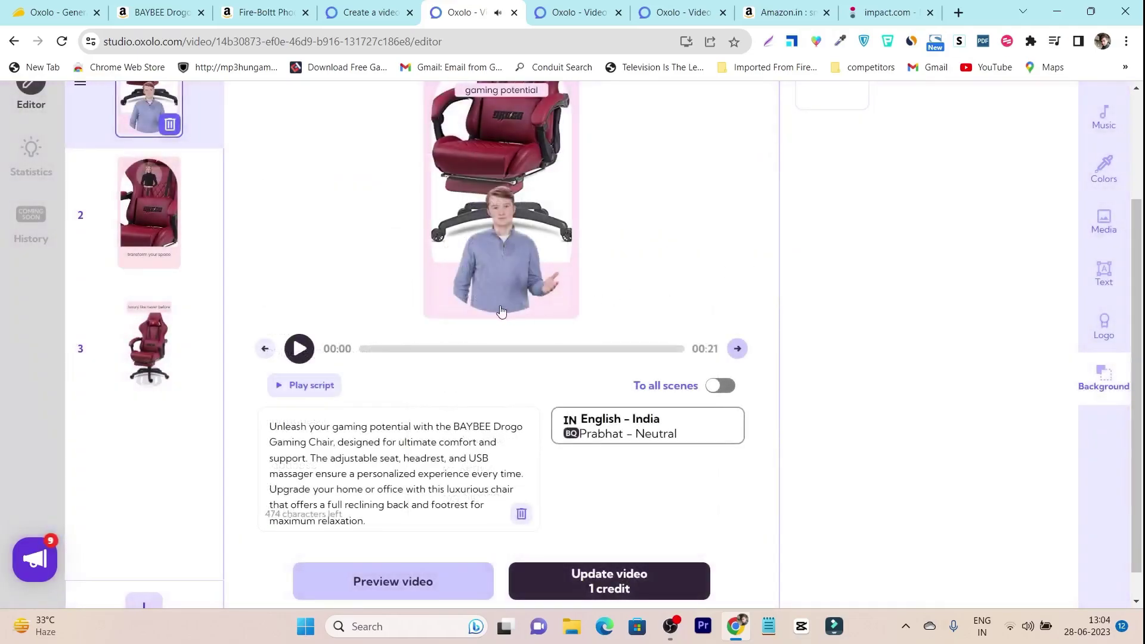
scroll(541, 436, "up", 3)
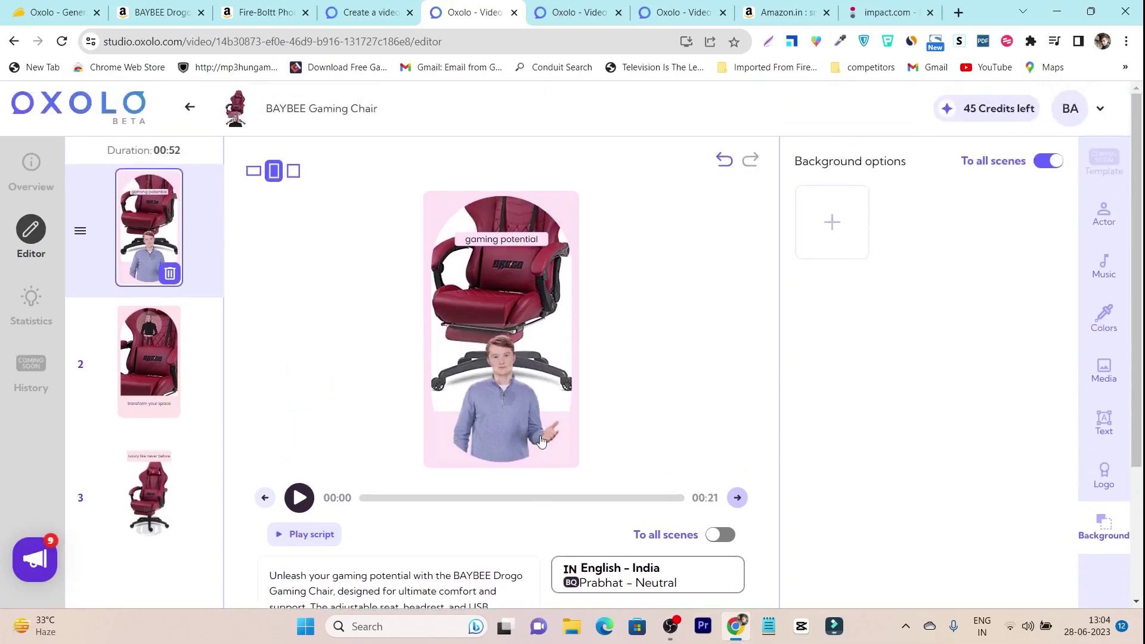
Step: Open the Fire-Boltt Smartwatch video from the home page in the editor
left_click(77, 110)
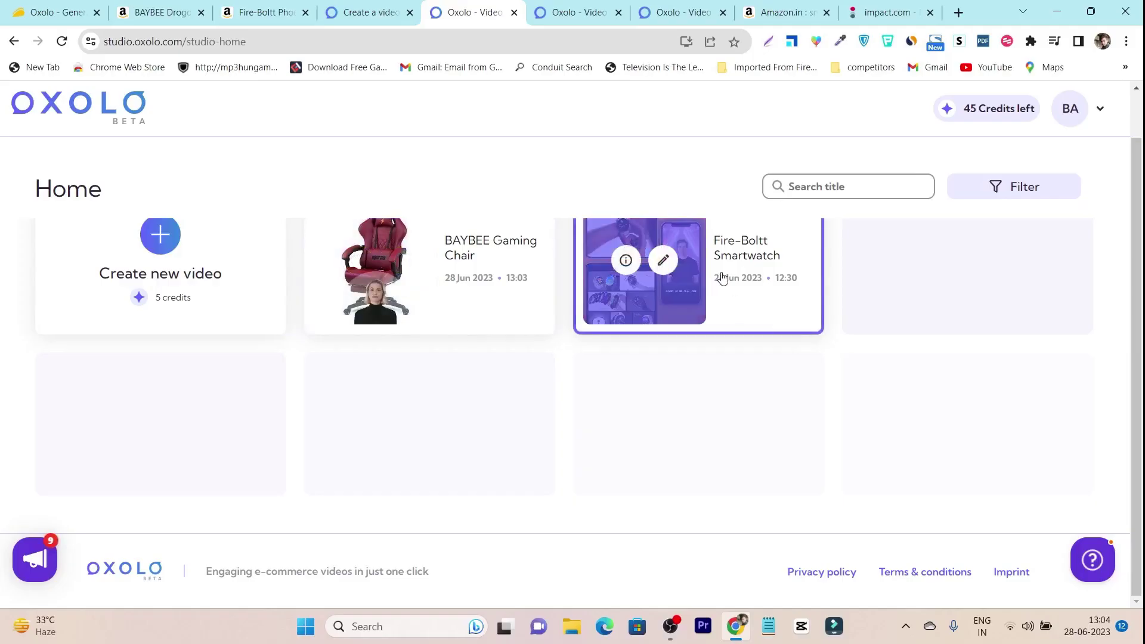
left_click(722, 279)
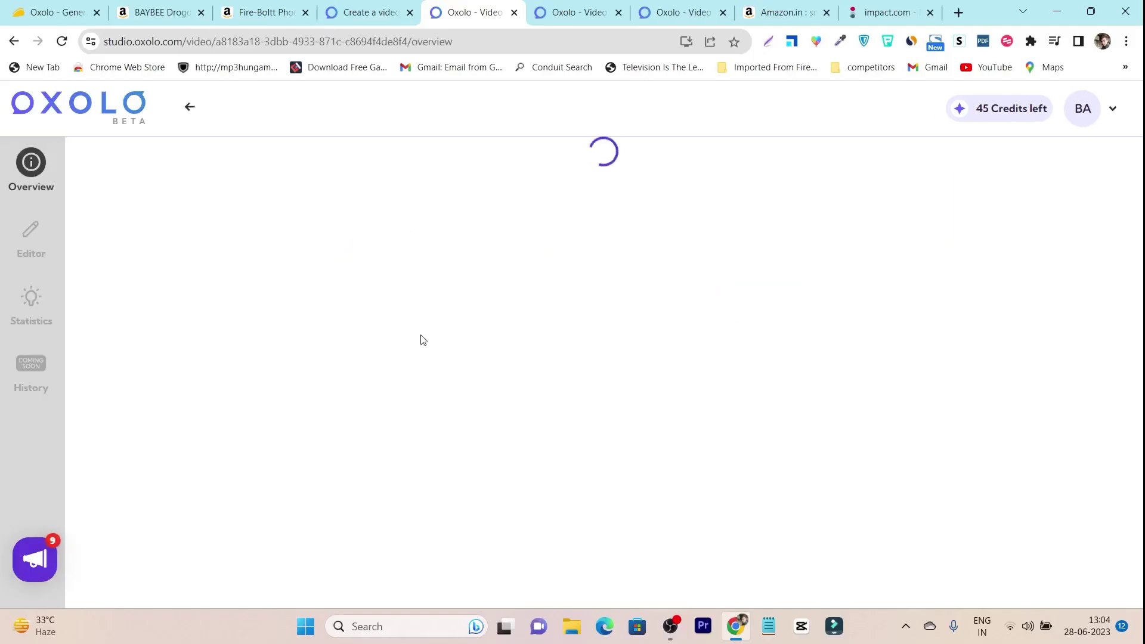
left_click(28, 228)
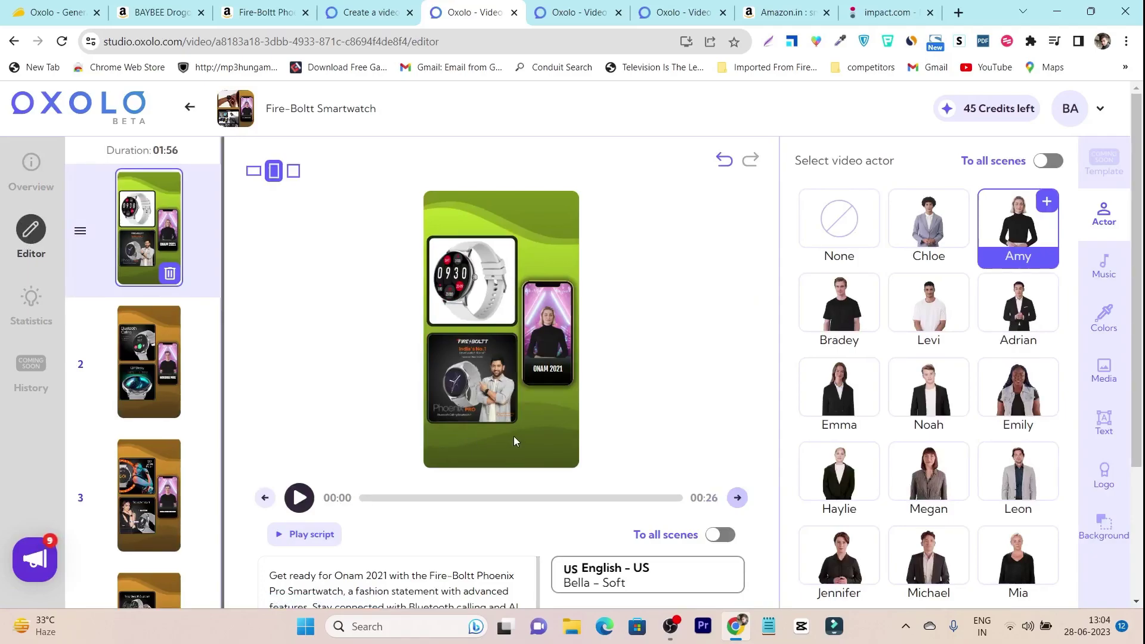
Step: Examine the smartwatch video's first scene, its script and voice, the actor choices and the preview and update options
scroll(513, 441, "down", 1)
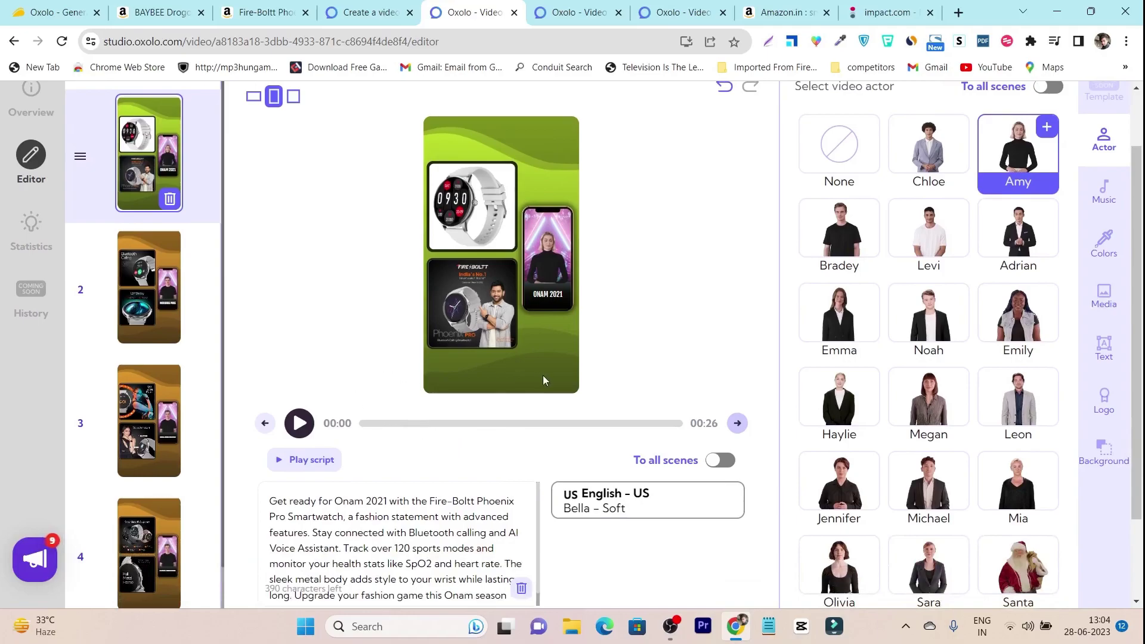
scroll(542, 381, "down", 1)
scroll(502, 380, "up", 1)
scroll(502, 379, "up", 2)
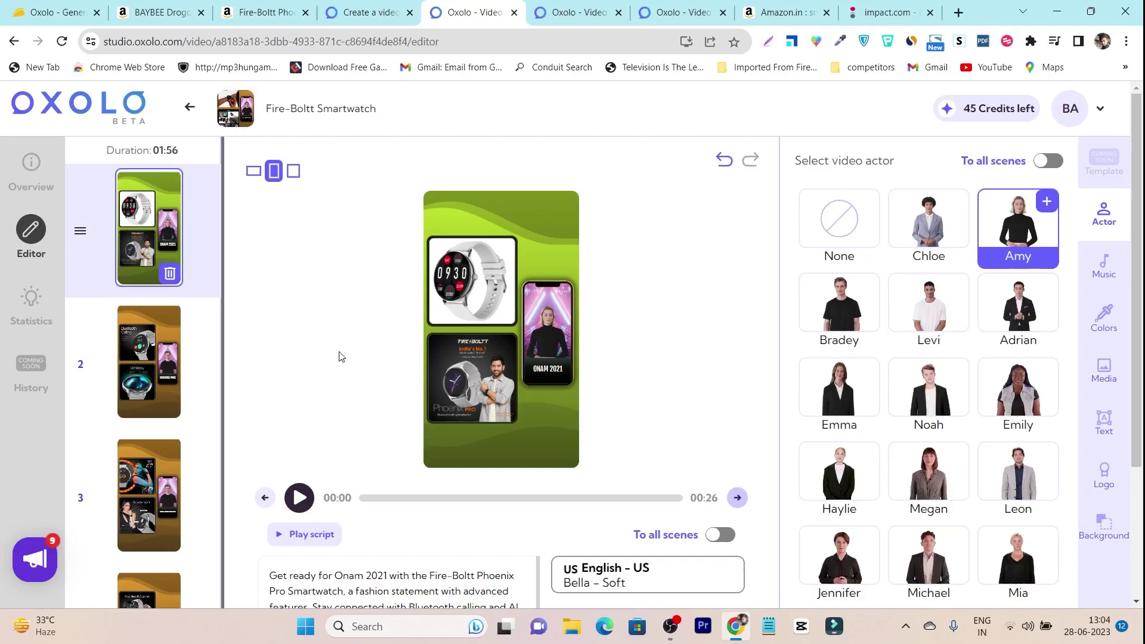
scroll(388, 412, "down", 2)
scroll(450, 376, "up", 2)
scroll(383, 346, "down", 3)
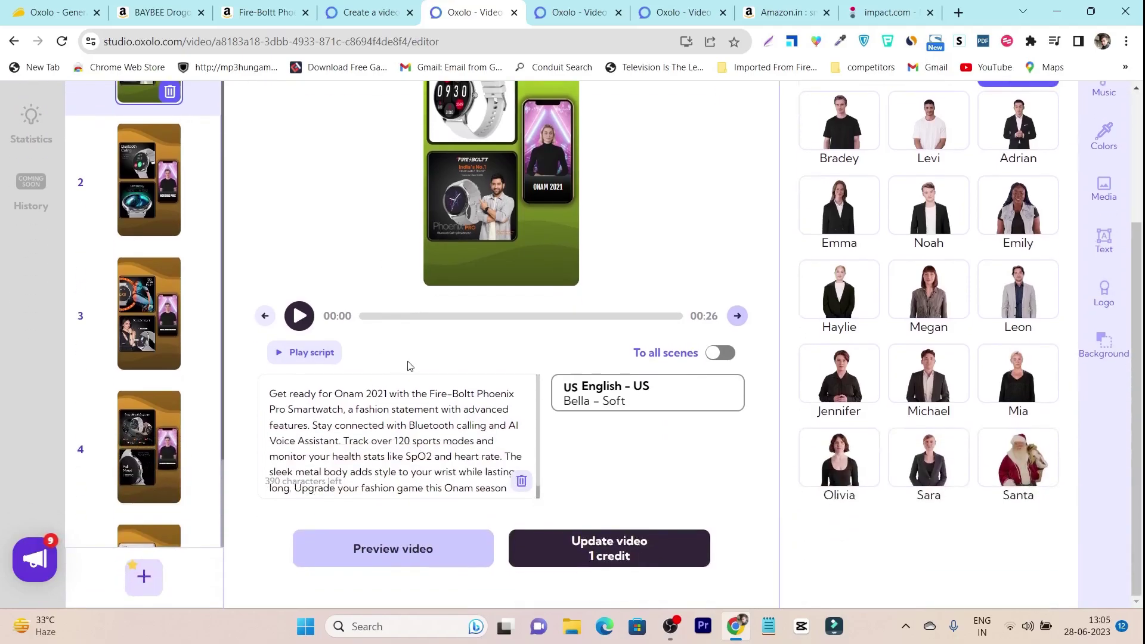
scroll(407, 366, "up", 3)
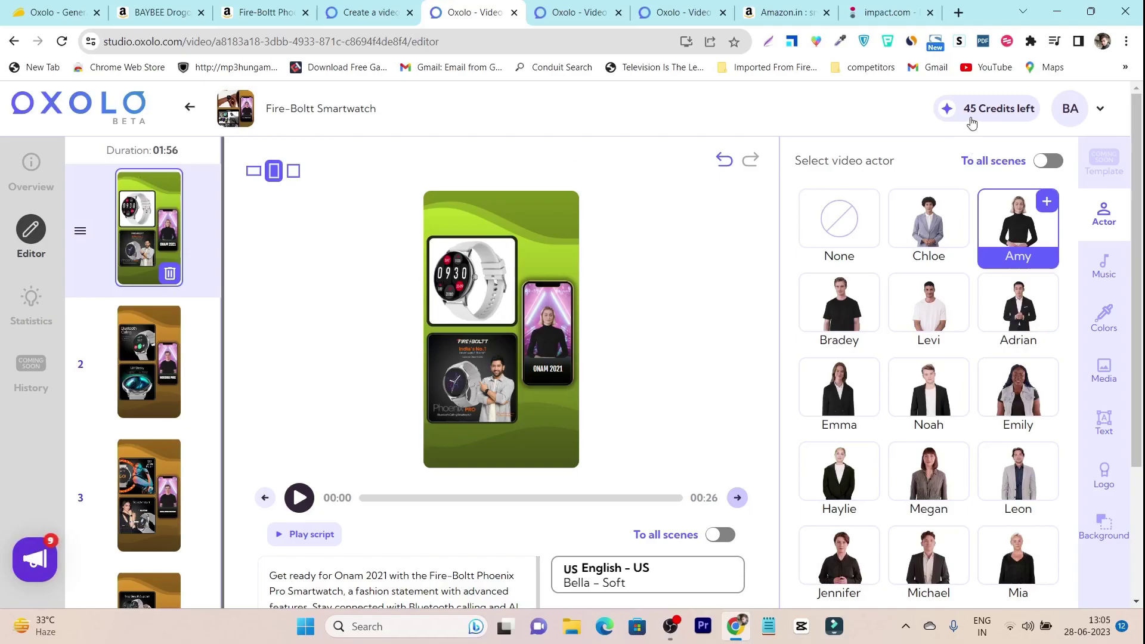
scroll(650, 250, "down", 3)
scroll(680, 286, "up", 3)
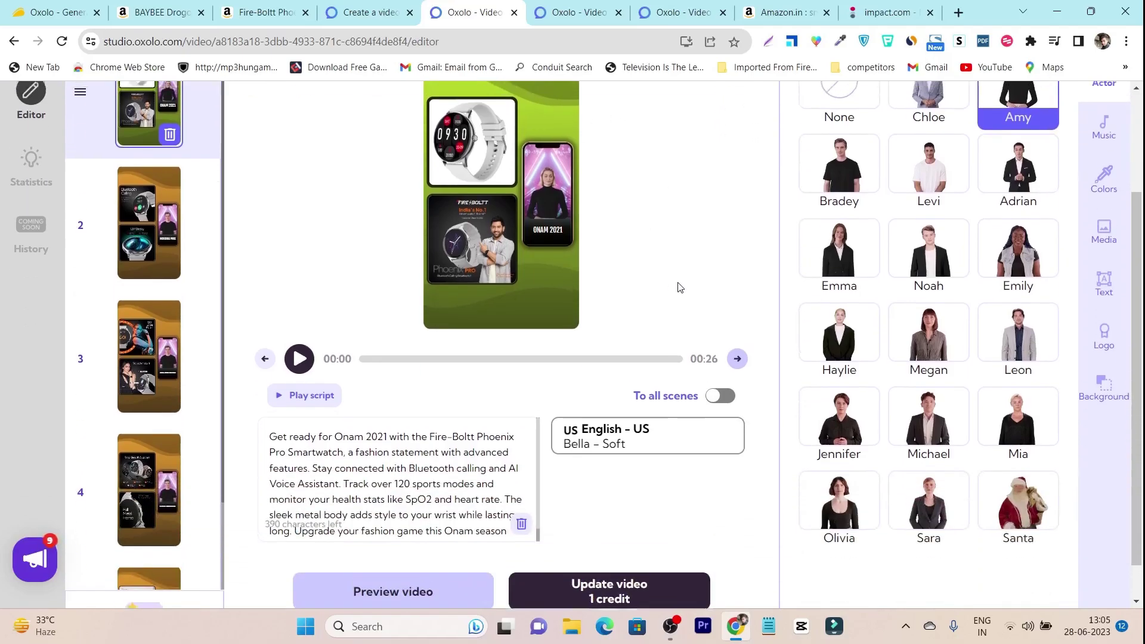
Step: Review the account's membership plans and credit top-up option, and return to the home page
left_click(993, 117)
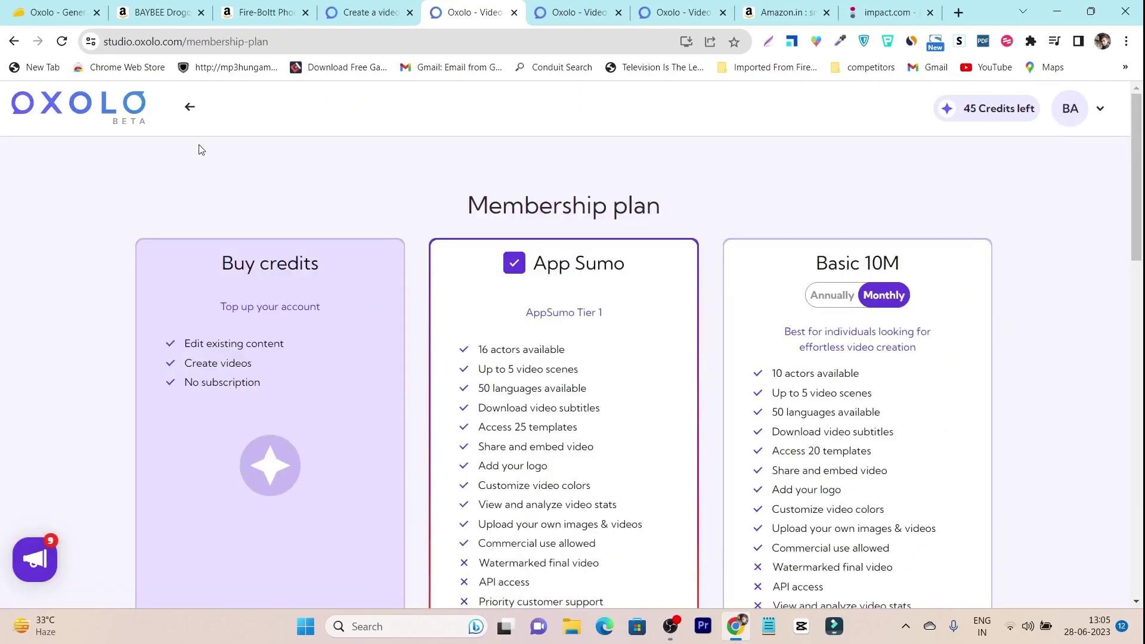
scroll(435, 289, "down", 4)
scroll(387, 287, "up", 4)
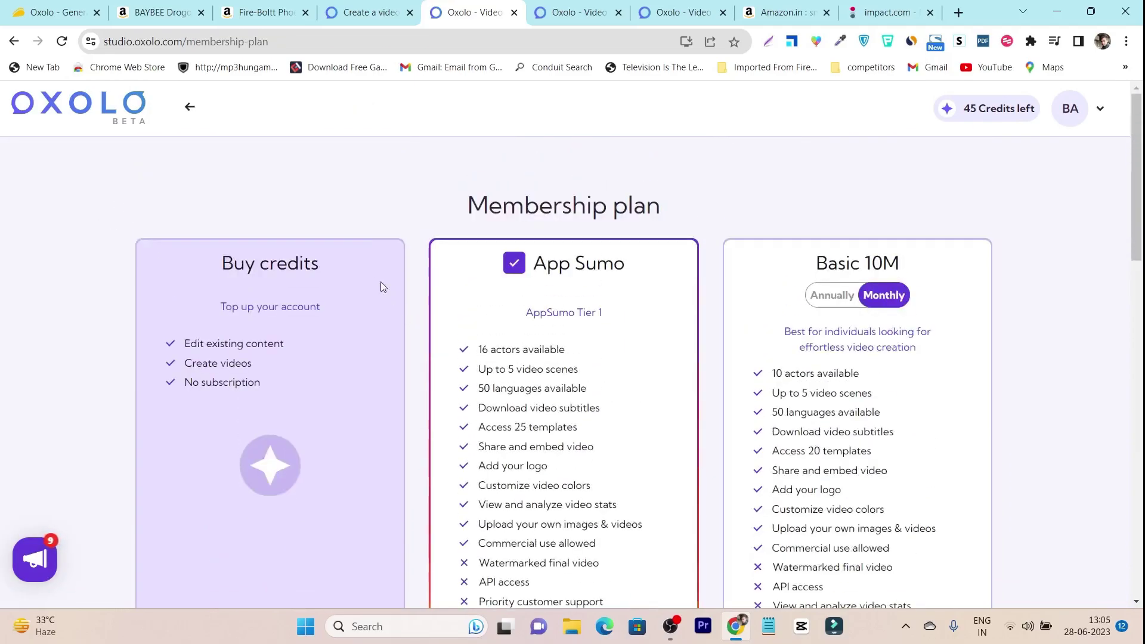
left_click(190, 107)
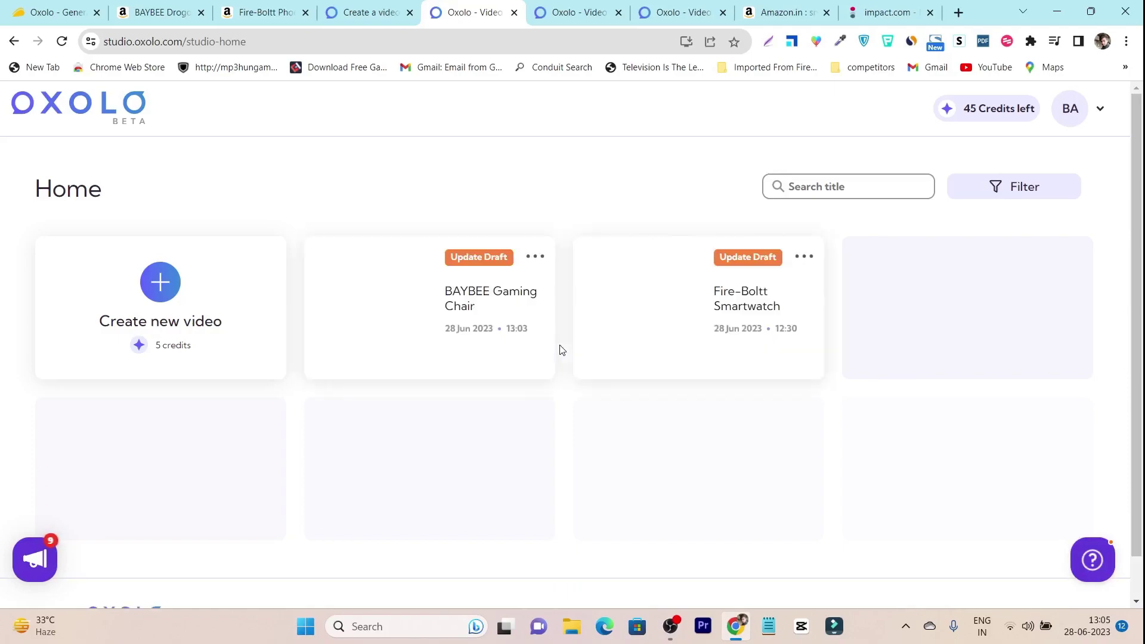
Step: Open the BAYBEE Gaming Chair video's overview page from the home page
mouse_move(481, 331)
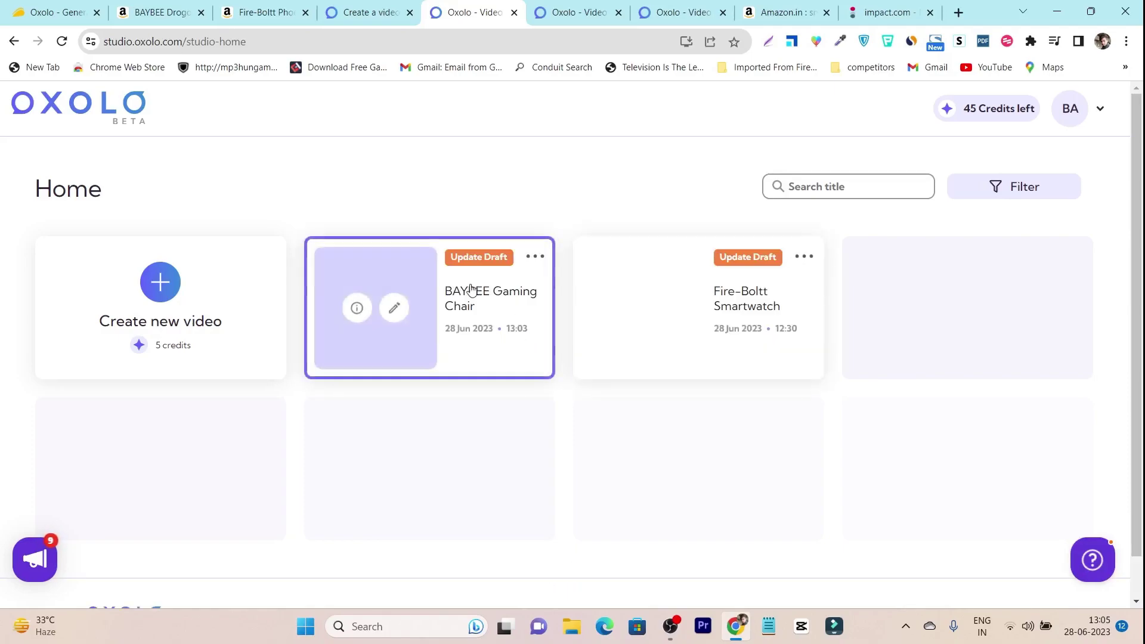
scroll(482, 339, "down", 1)
scroll(502, 324, "up", 1)
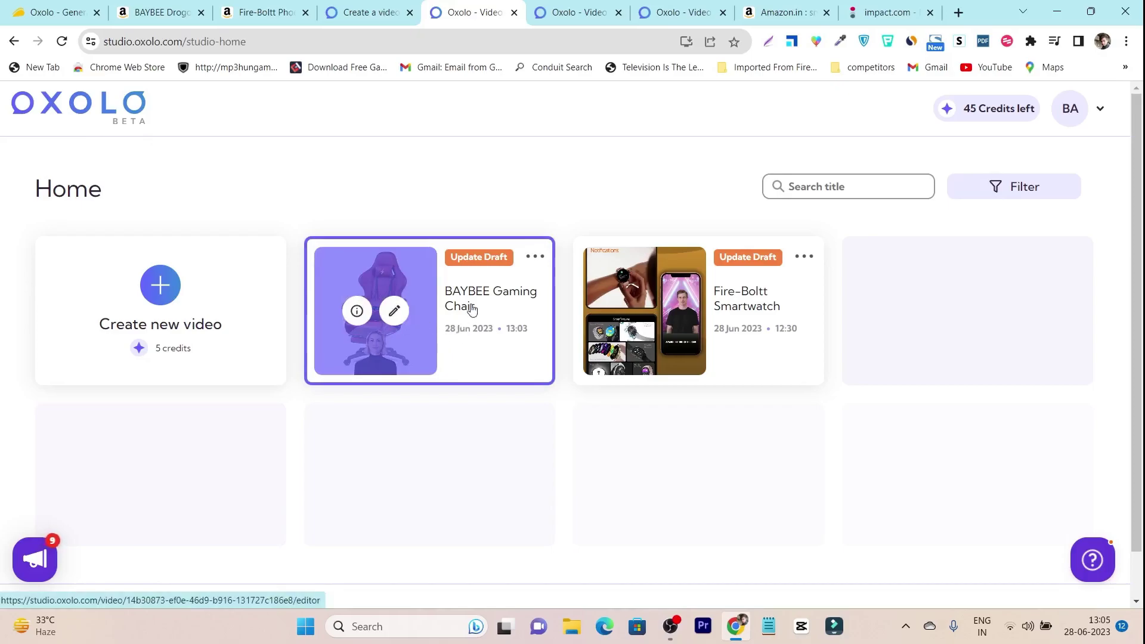
left_click(434, 324)
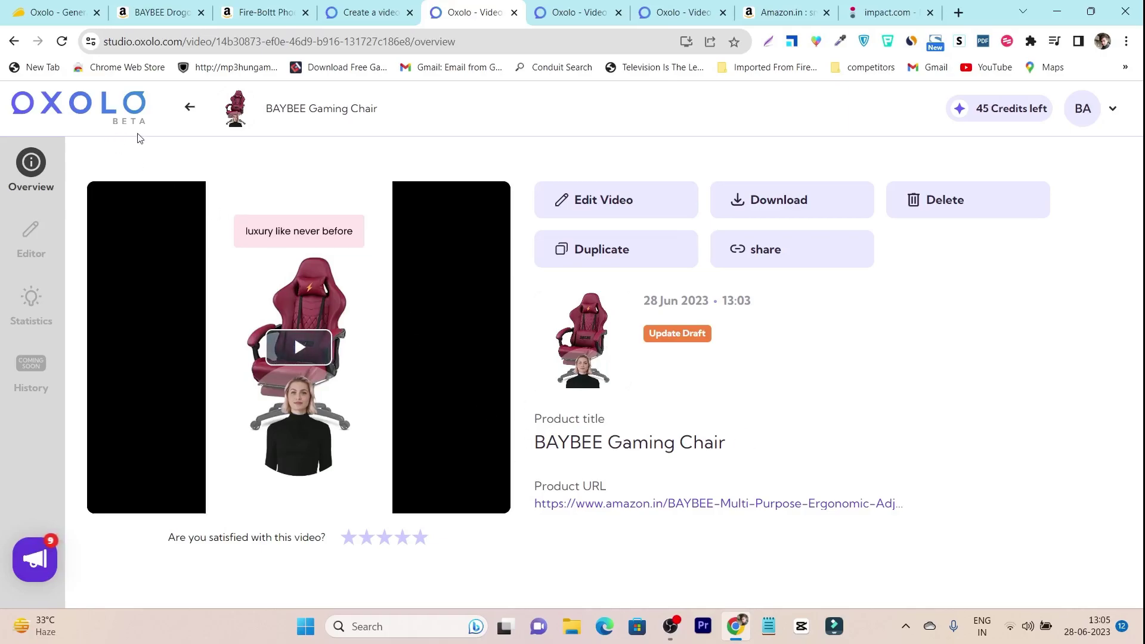
Step: Return to the home page and look over the video list
left_click(82, 103)
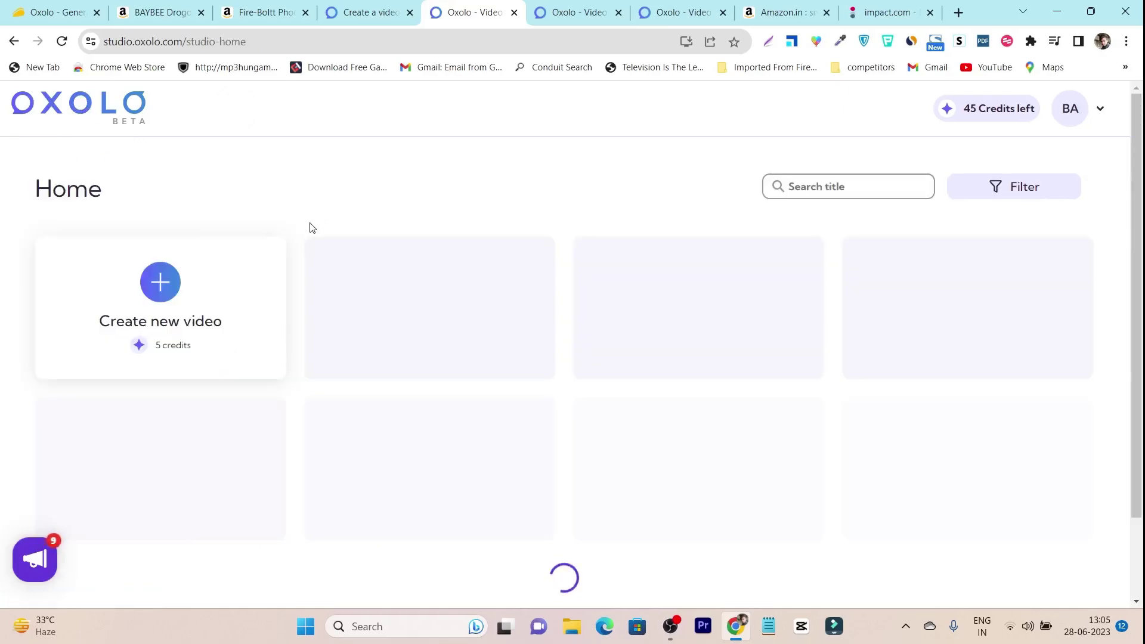
scroll(310, 227, "down", 2)
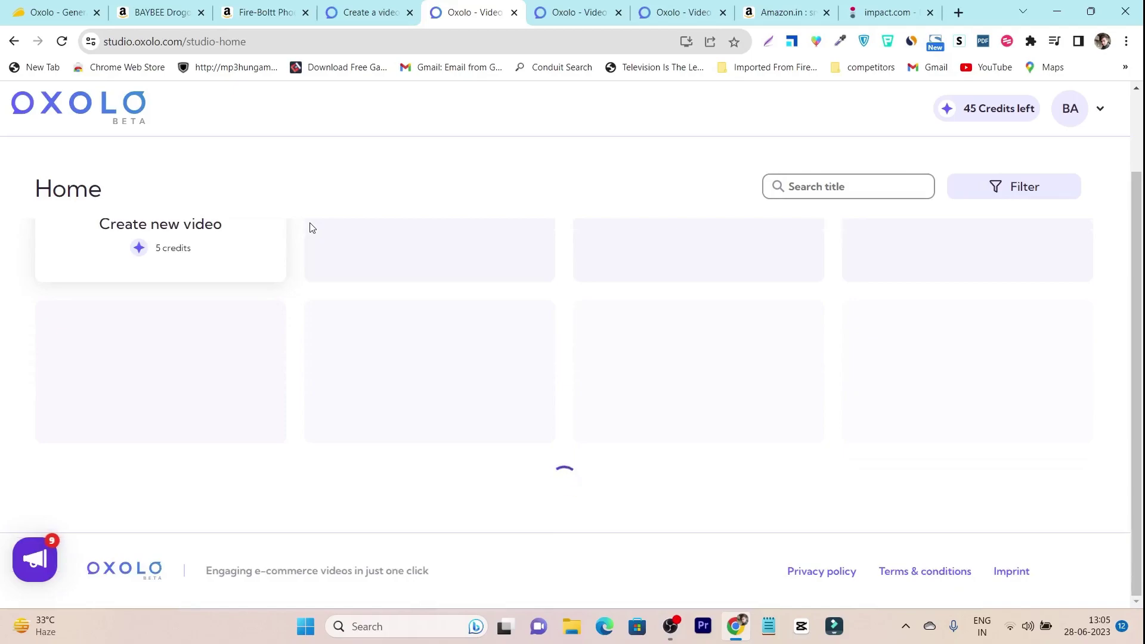
scroll(617, 234, "up", 2)
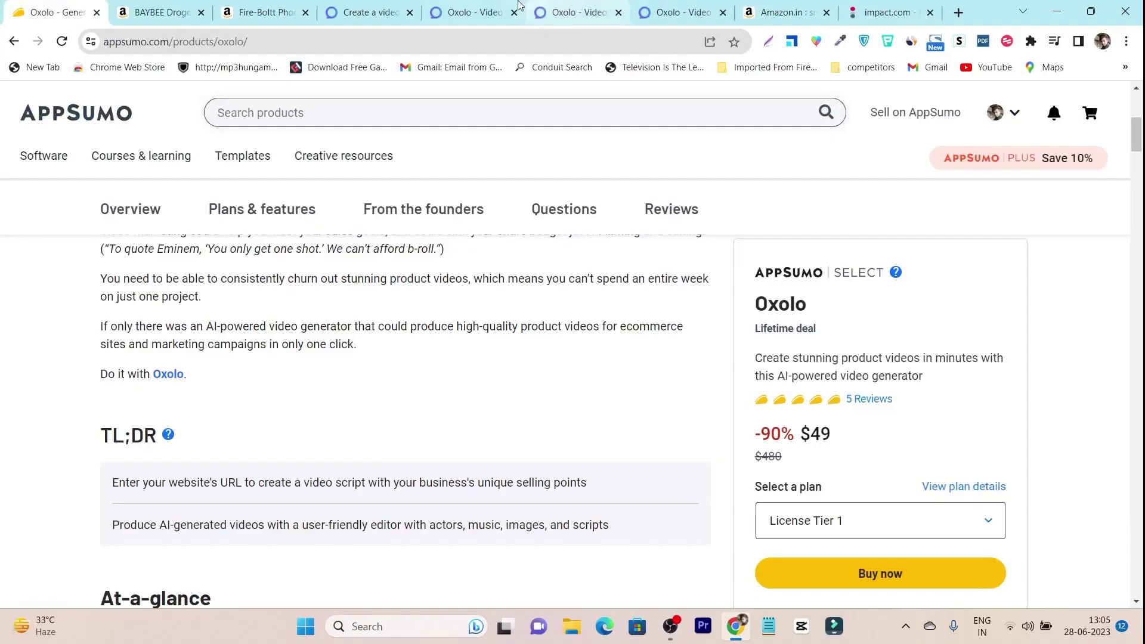
Step: Switch to the public Oxolo website and review the plans on its pricing page
left_click(465, 11)
left_click(351, 12)
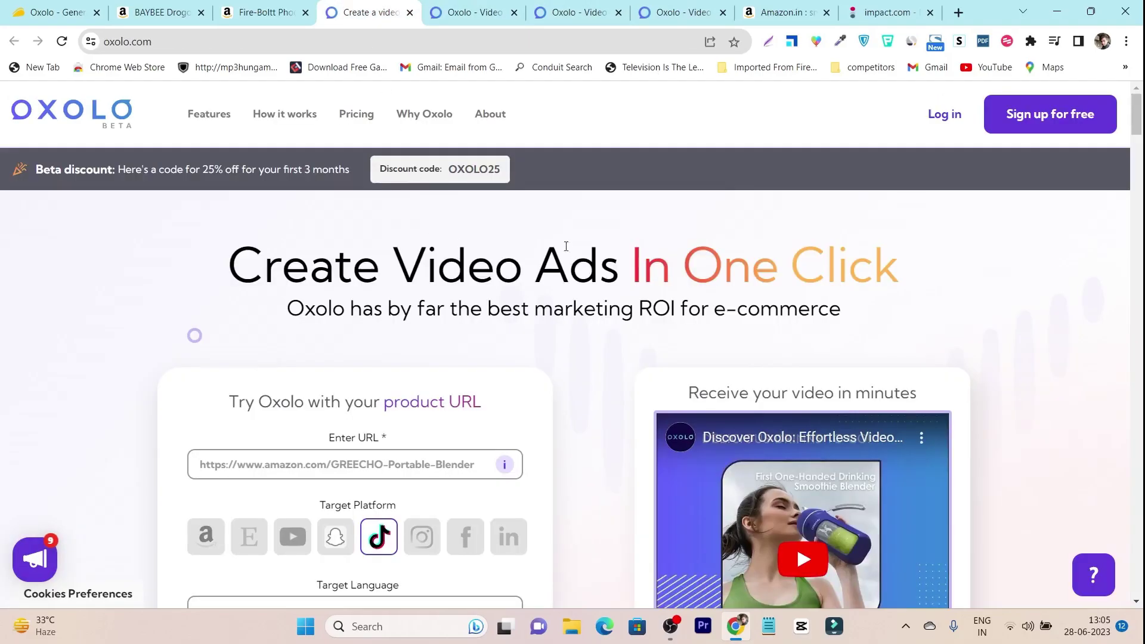
left_click(356, 114)
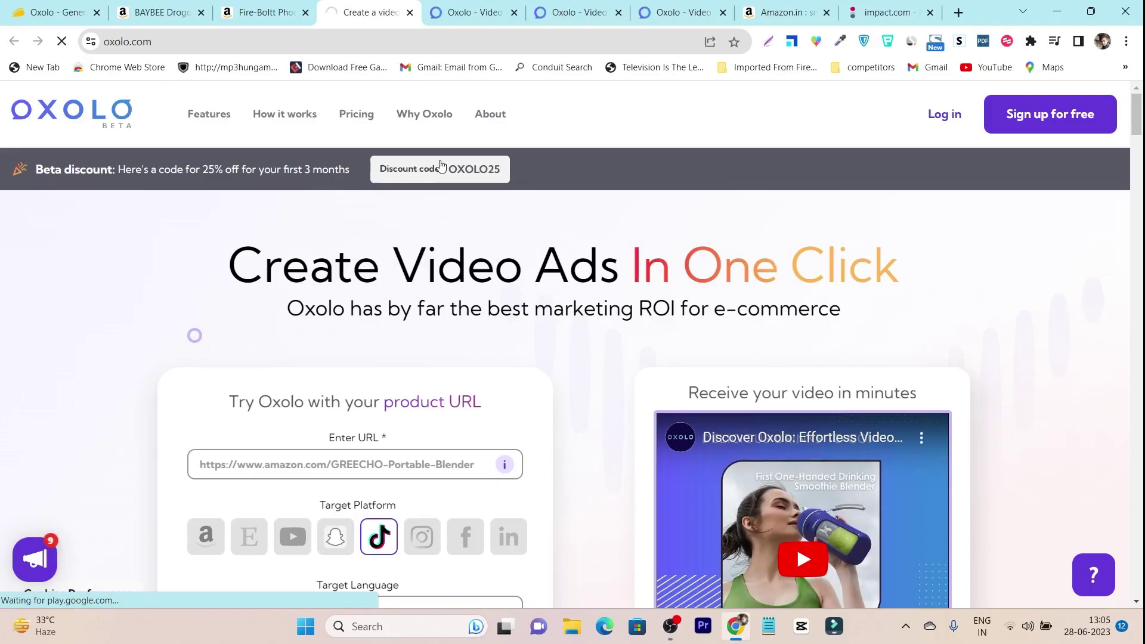
scroll(625, 243, "down", 5)
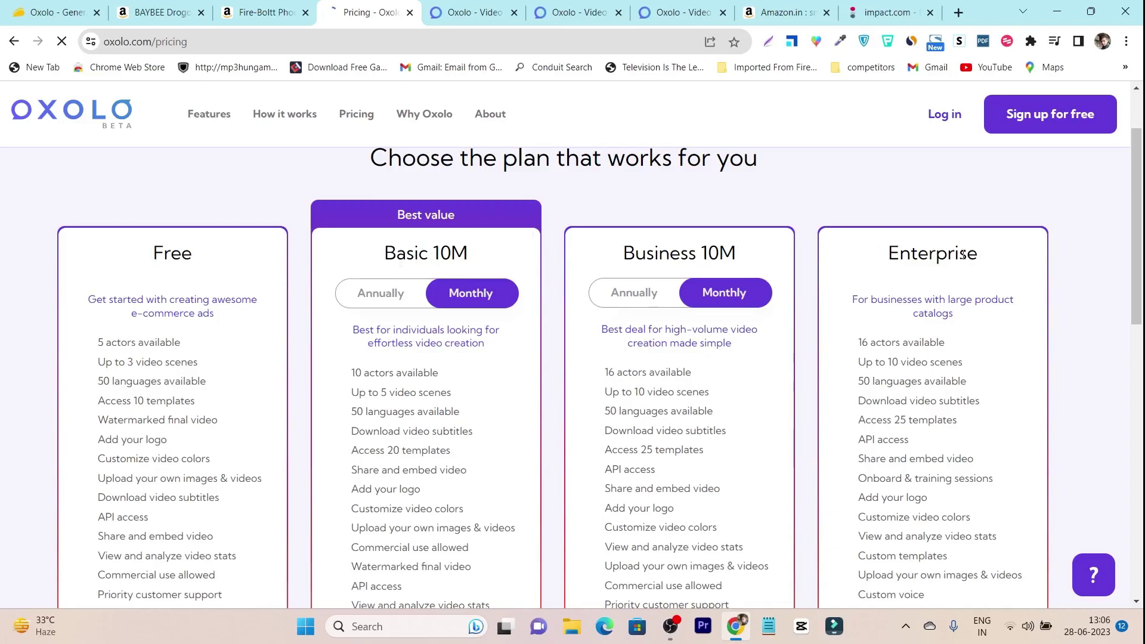
scroll(460, 244, "down", 9)
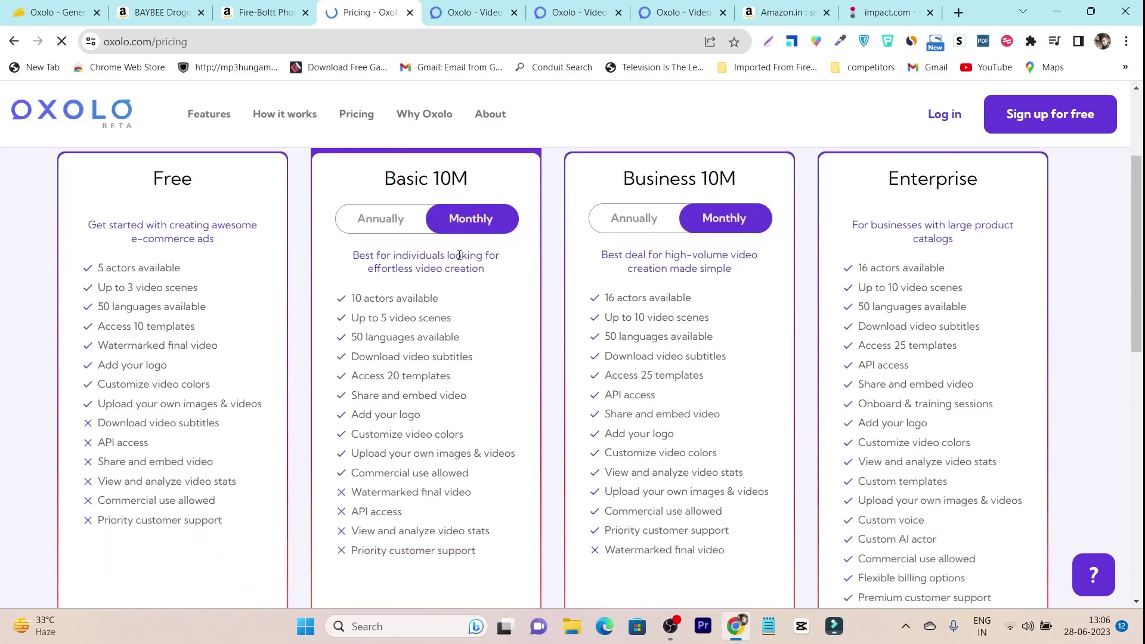
Step: Show the Basic plan's monthly price for 55 credits per month
scroll(434, 288, "up", 4)
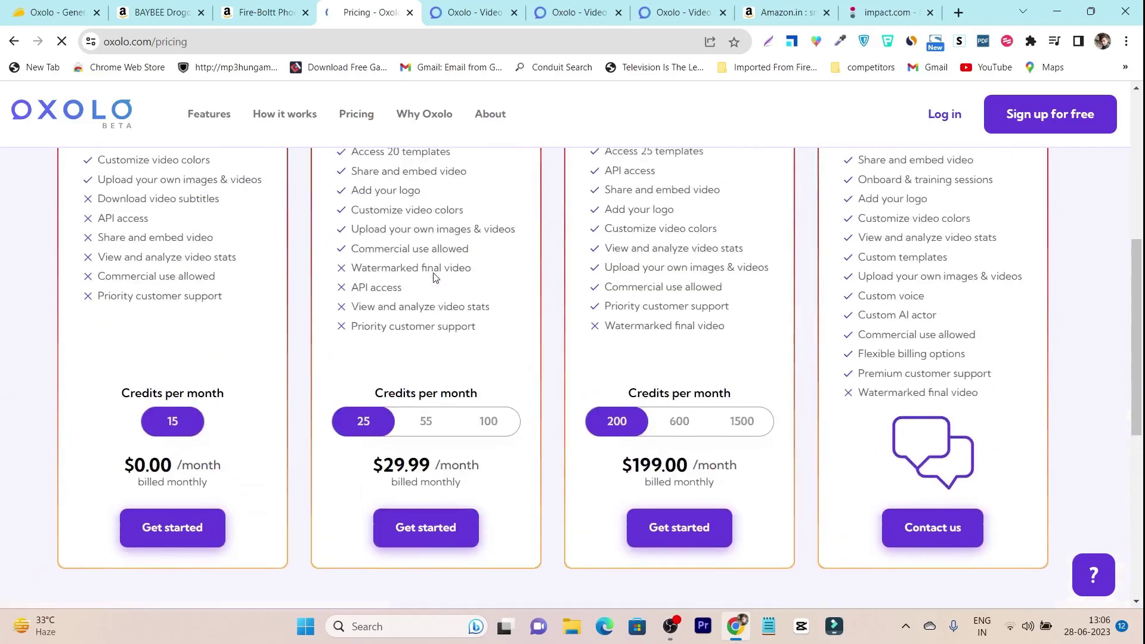
left_click(427, 425)
scroll(427, 428, "down", 1)
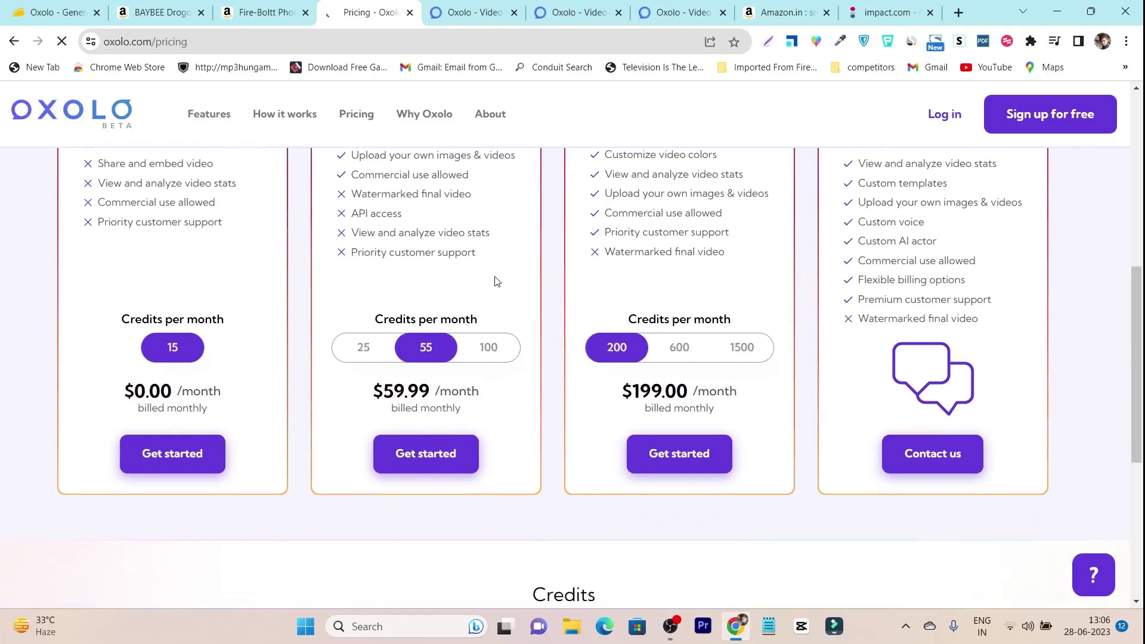
Step: Switch the Basic plan to annual billing with 700 credits per year and compare it with the other plans
scroll(497, 281, "up", 6)
left_click(373, 291)
scroll(381, 292, "down", 6)
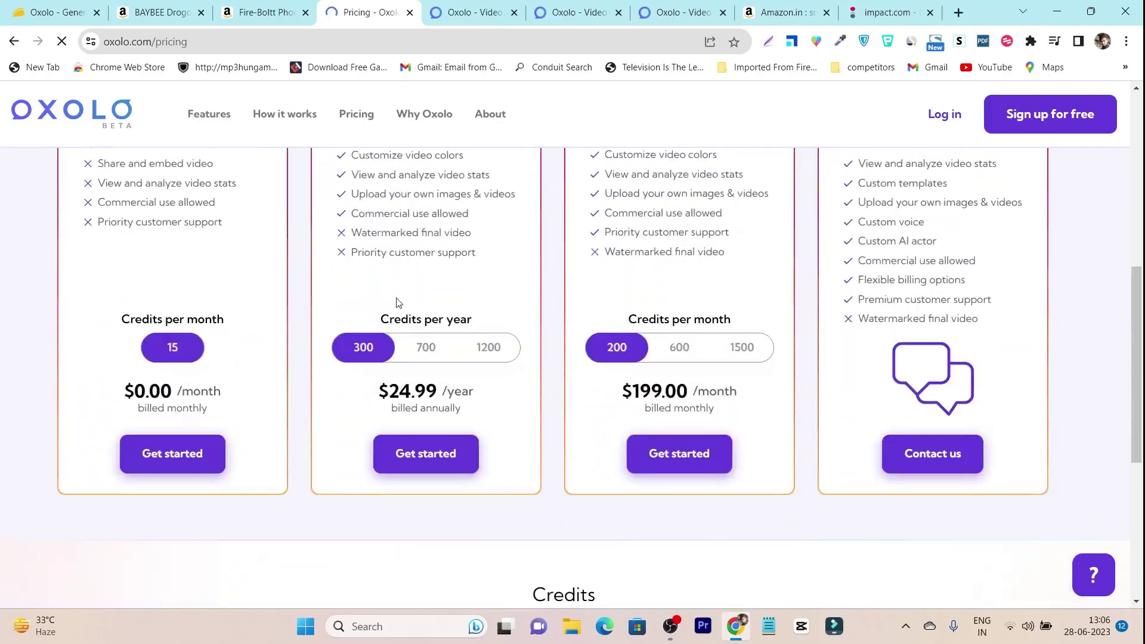
scroll(398, 303, "down", 1)
left_click(434, 269)
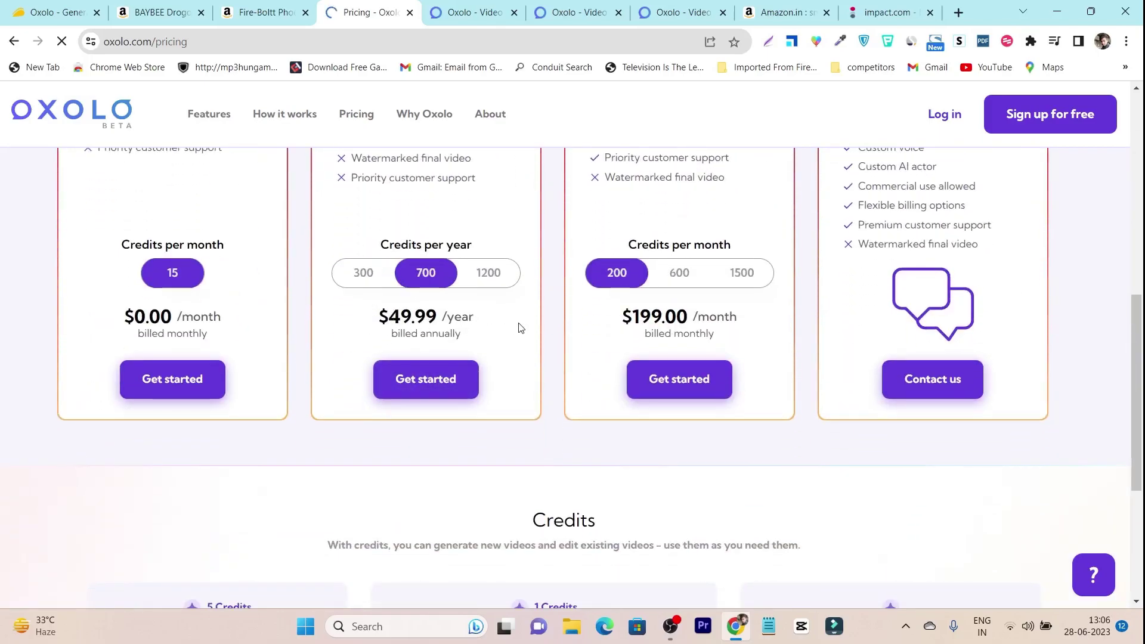
scroll(509, 331, "up", 6)
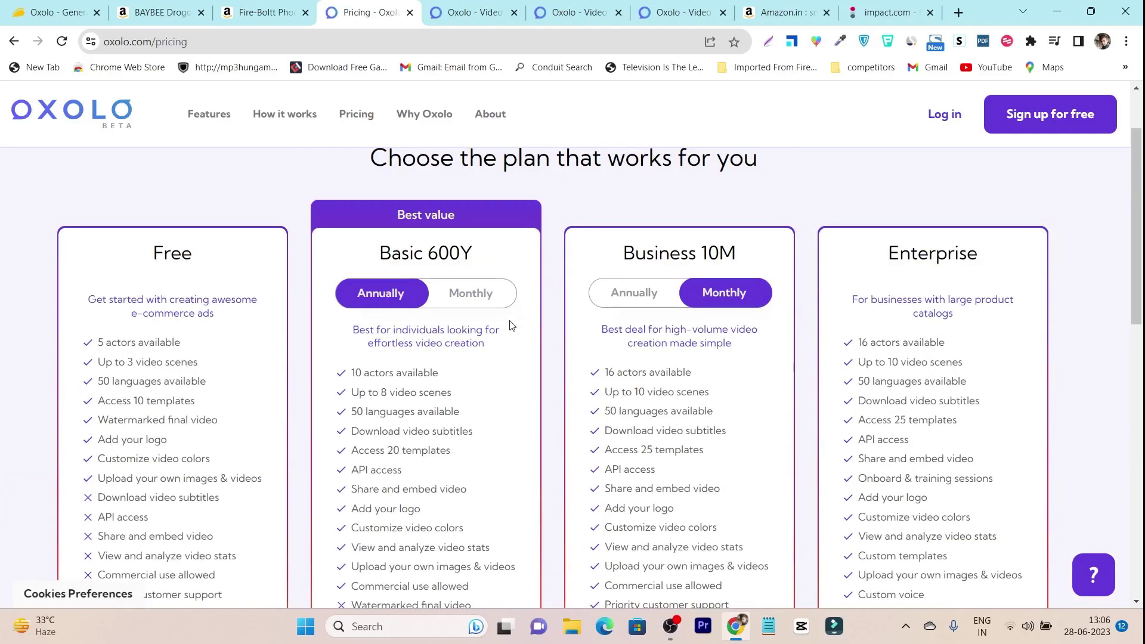
scroll(734, 276, "down", 6)
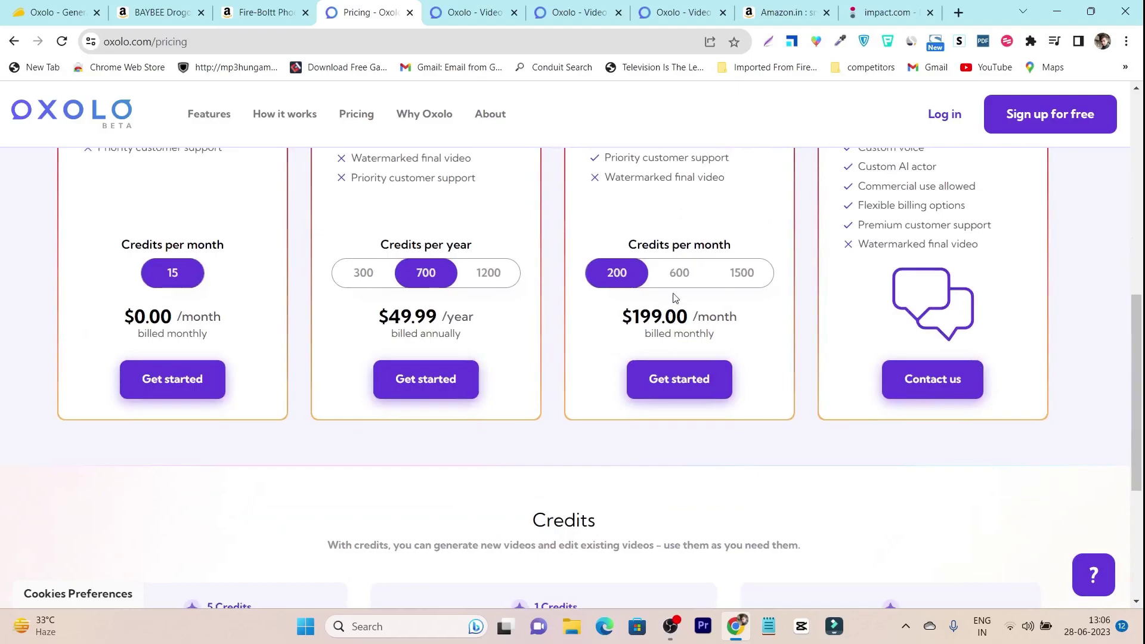
Step: Check the Business plan's 600-credit option and annual billing, and return the plan to monthly billing with 200 credits
left_click(679, 277)
scroll(677, 286, "up", 6)
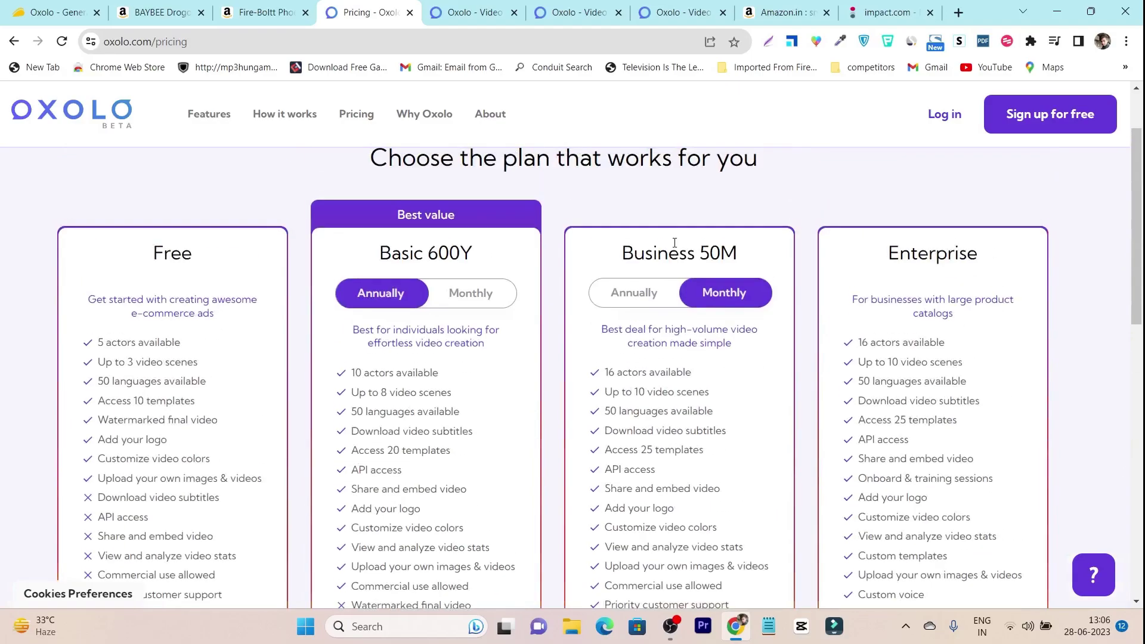
left_click(635, 306)
scroll(723, 288, "down", 1)
left_click(727, 227)
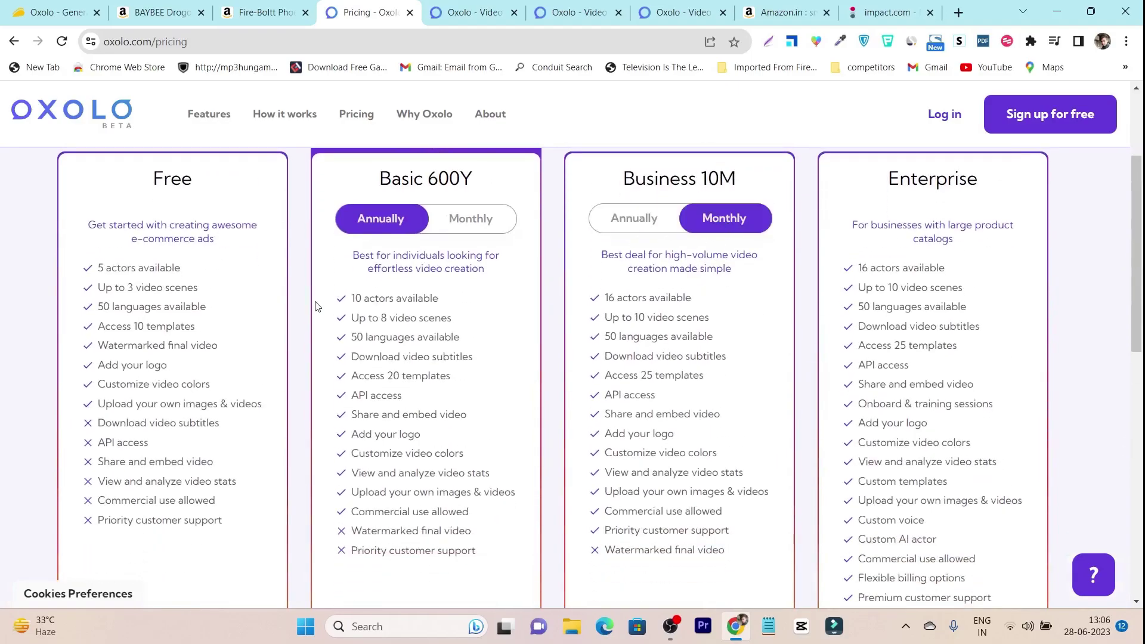
Step: Review the plan cards and the Credits section explaining video generation, editing and credit rollover
scroll(318, 307, "up", 3)
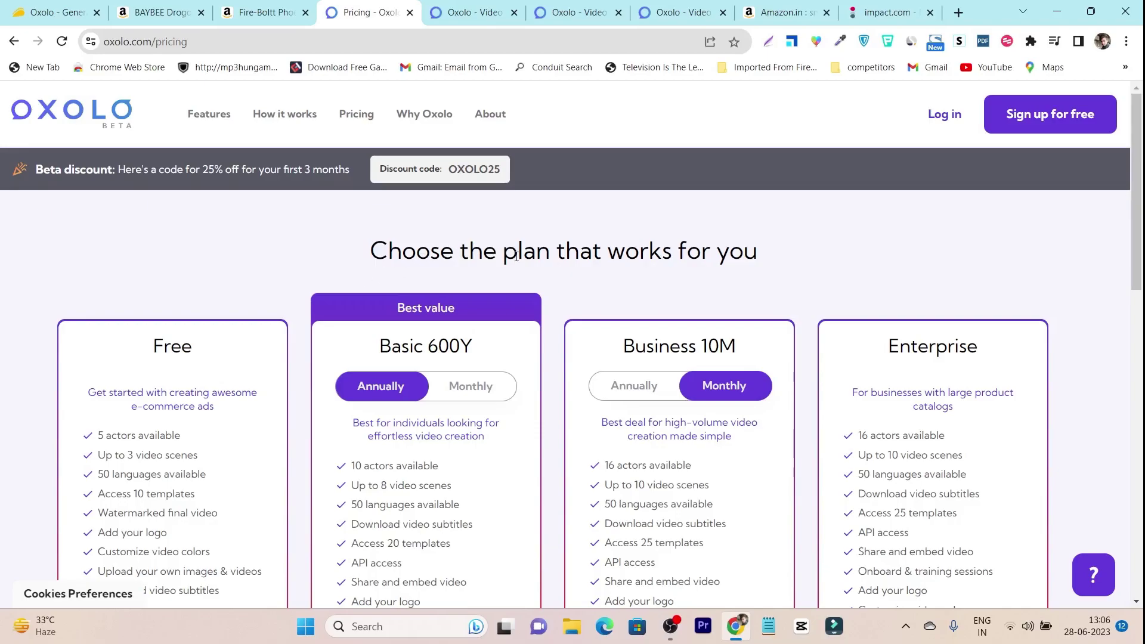
scroll(639, 281, "down", 10)
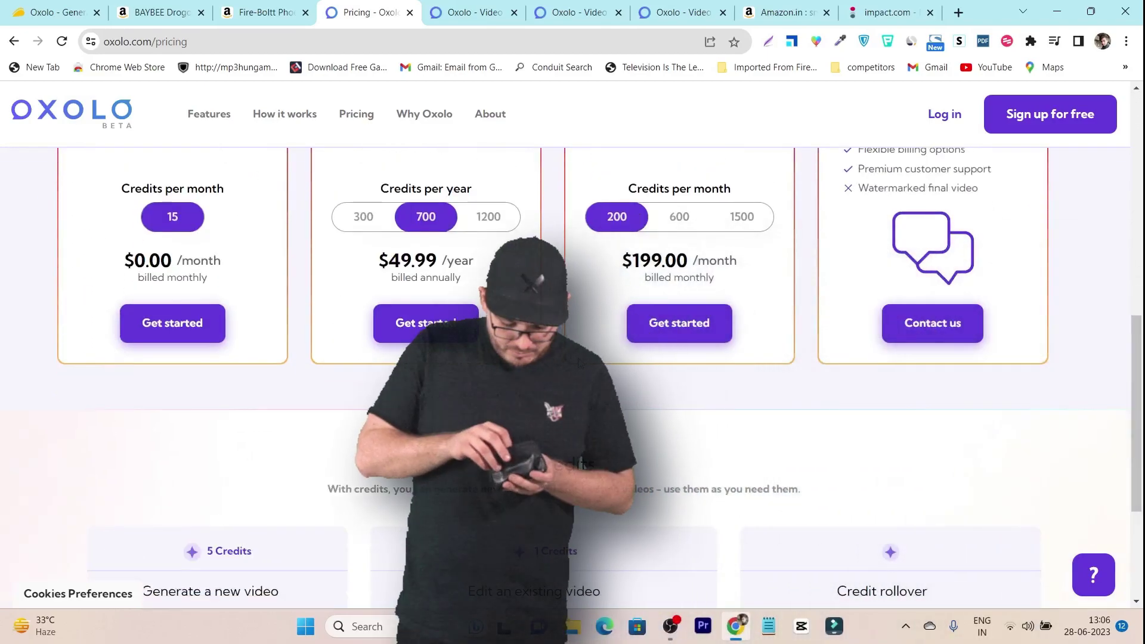
scroll(579, 361, "down", 4)
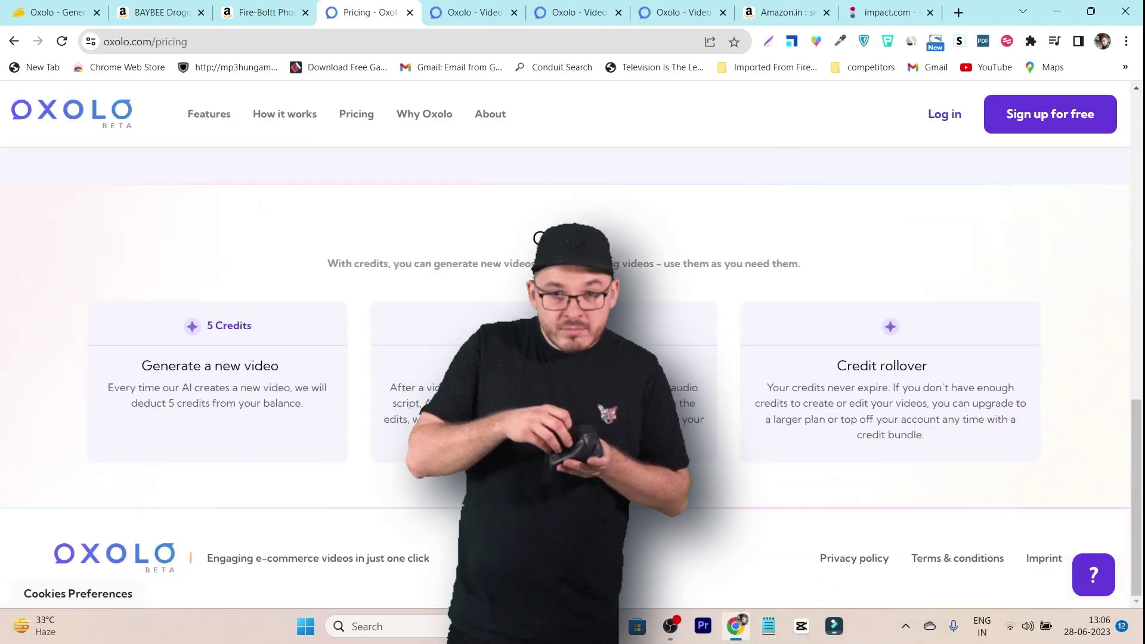
scroll(727, 330, "up", 5)
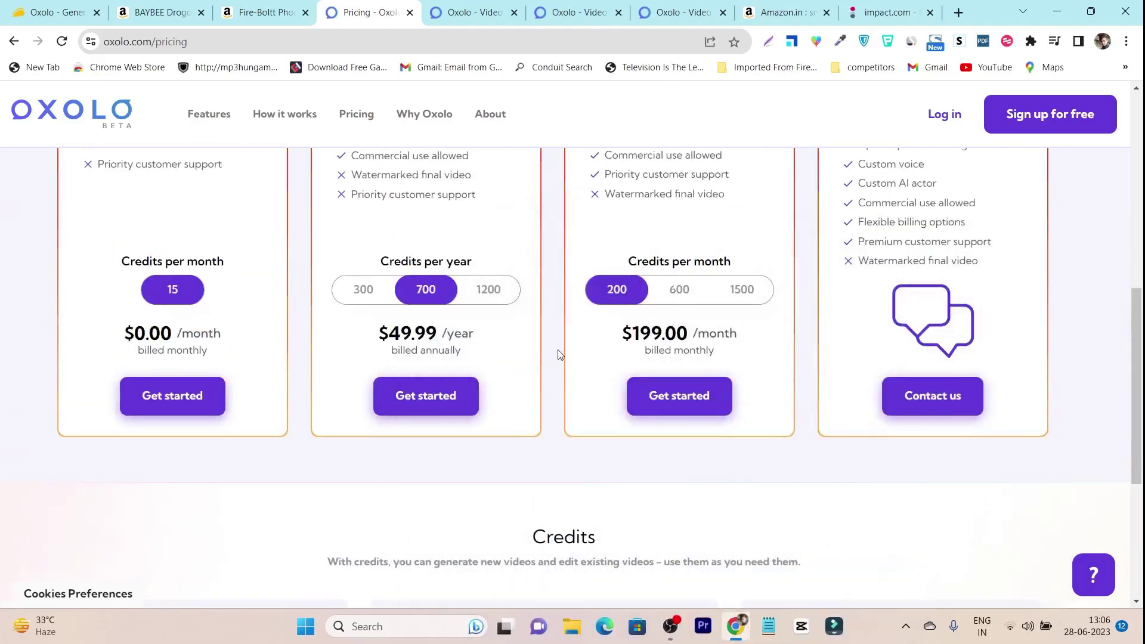
scroll(558, 347, "up", 6)
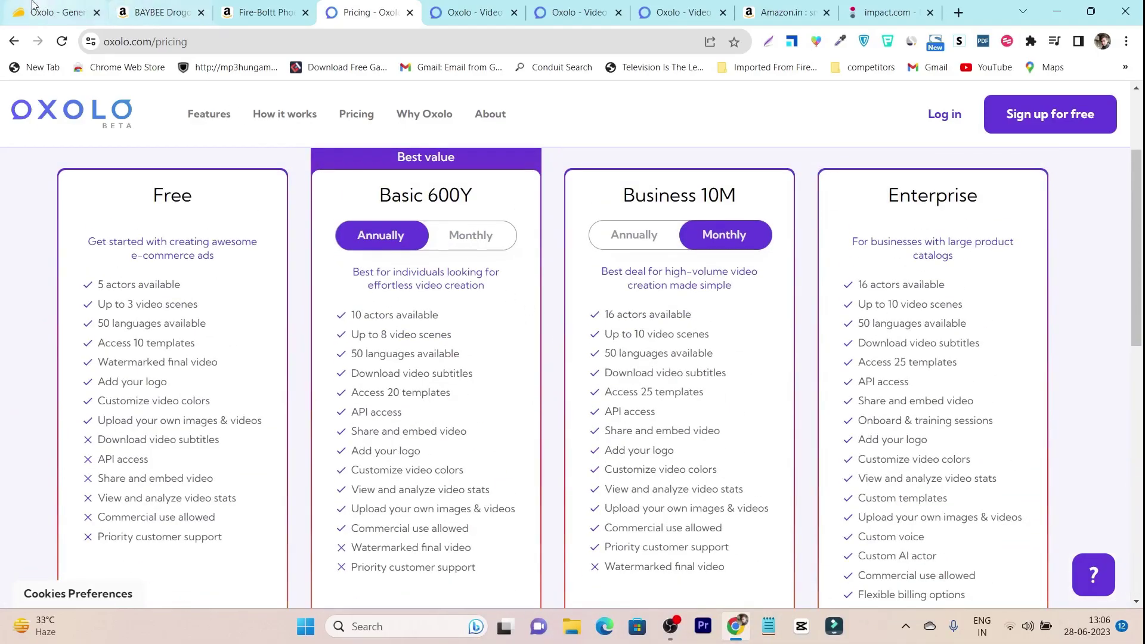
Step: Switch to Oxolo's AppSumo deal page and compare License Tiers 1, 2 and 3 under Plans & features
left_click(54, 13)
scroll(632, 390, "up", 6)
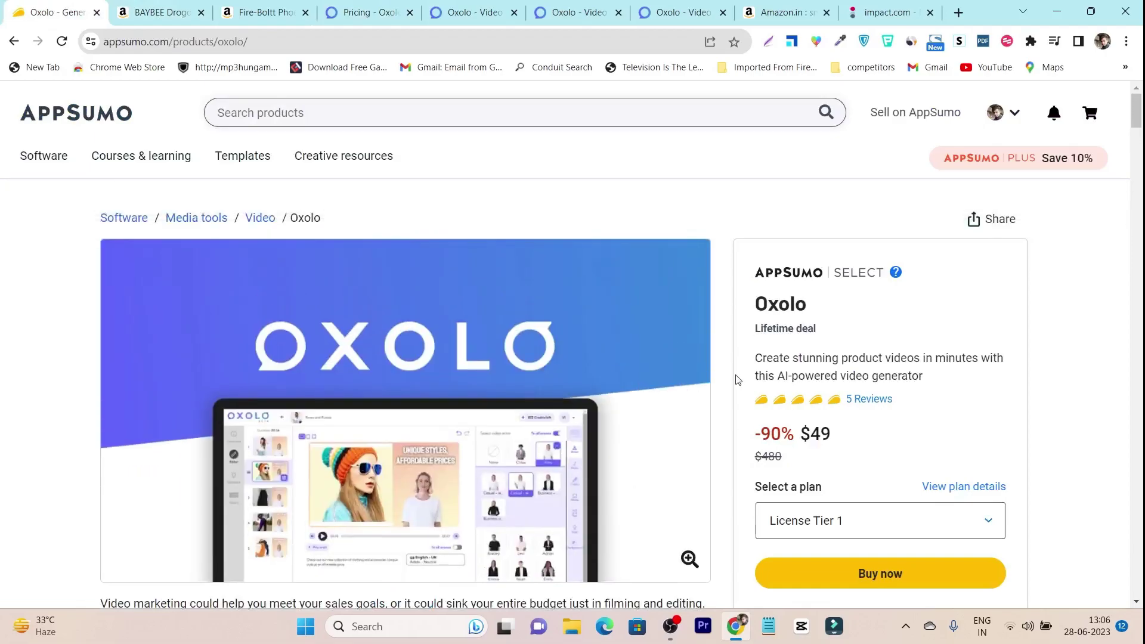
scroll(802, 417, "down", 1)
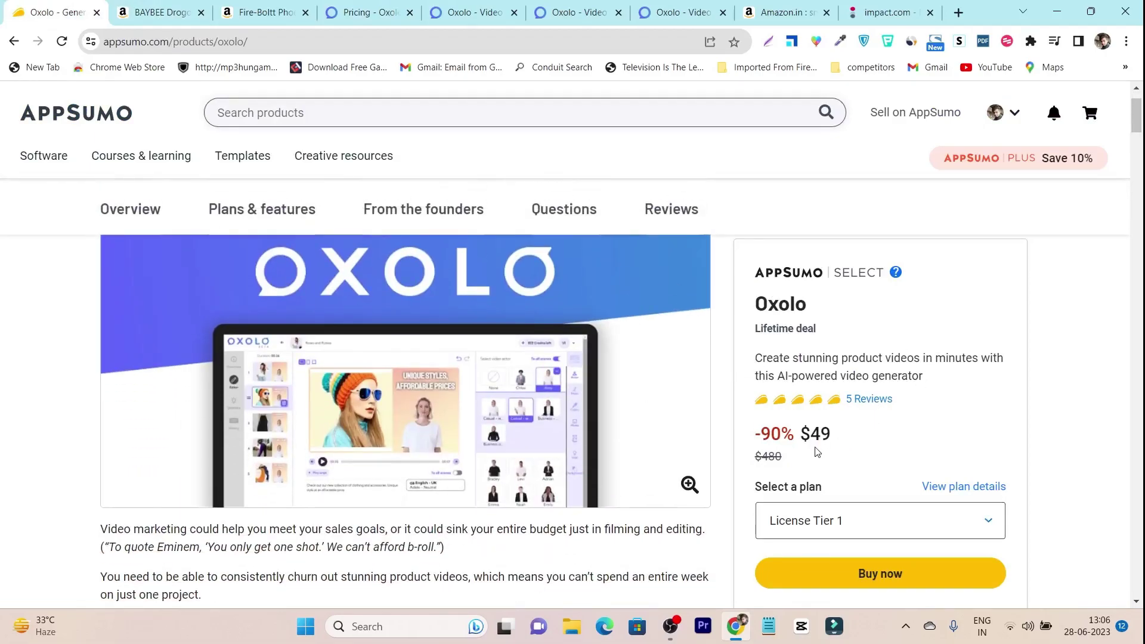
left_click(249, 218)
scroll(394, 379, "down", 8)
scroll(392, 378, "down", 8)
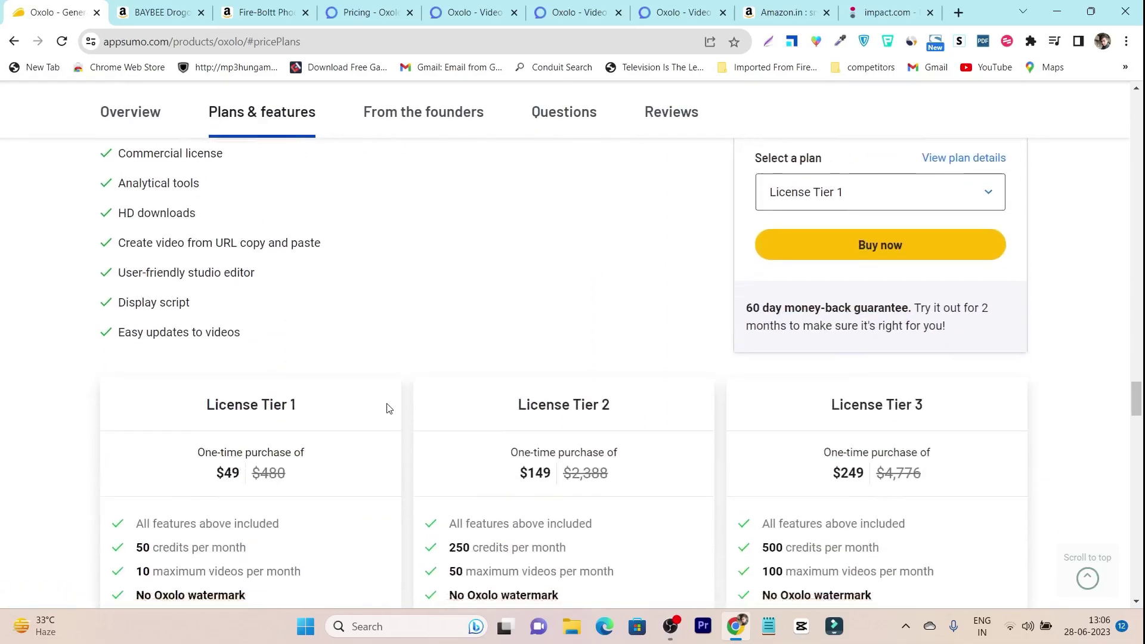
scroll(319, 413, "up", 3)
scroll(238, 455, "down", 1)
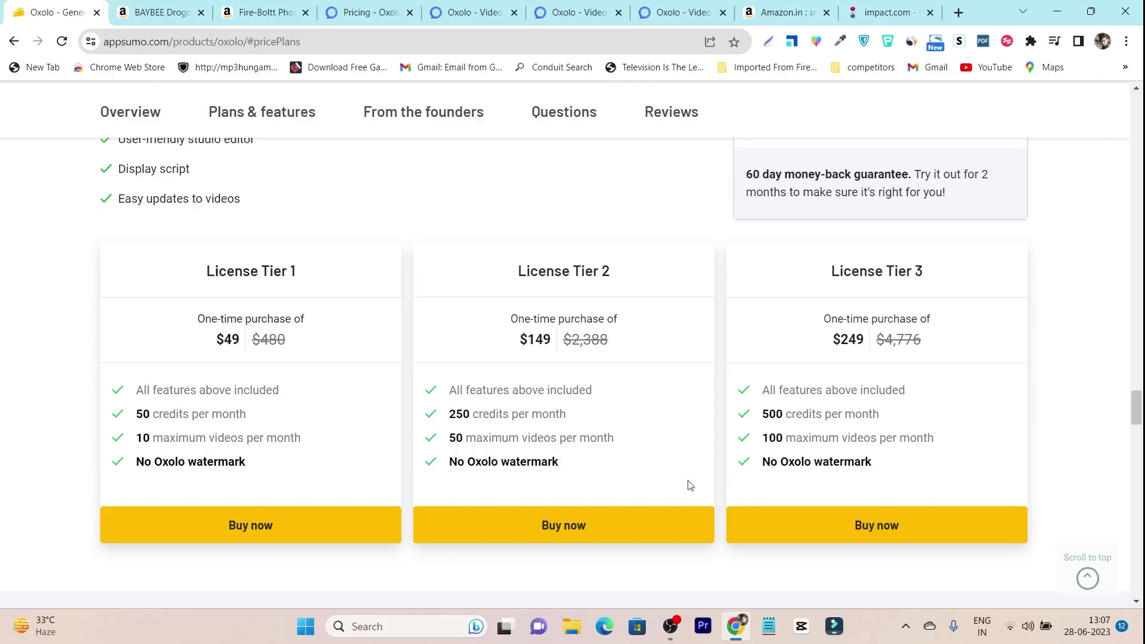
Step: Highlight the 60 day money-back guarantee note in the purchase box and look over the license tiers again
scroll(773, 458, "up", 5)
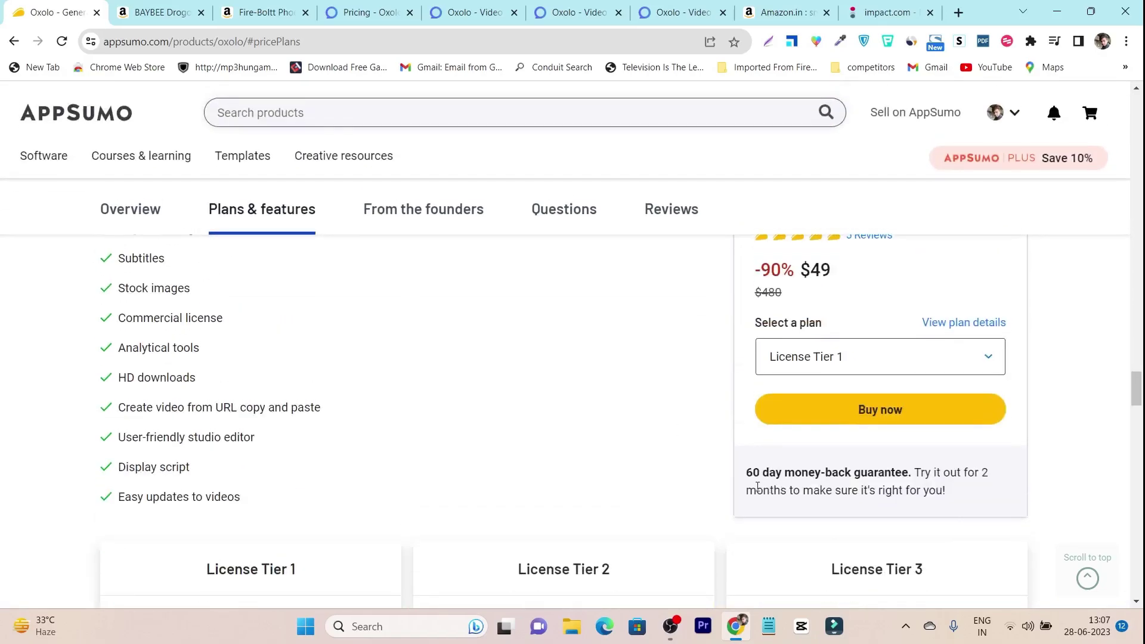
left_click_drag(739, 480, 958, 497)
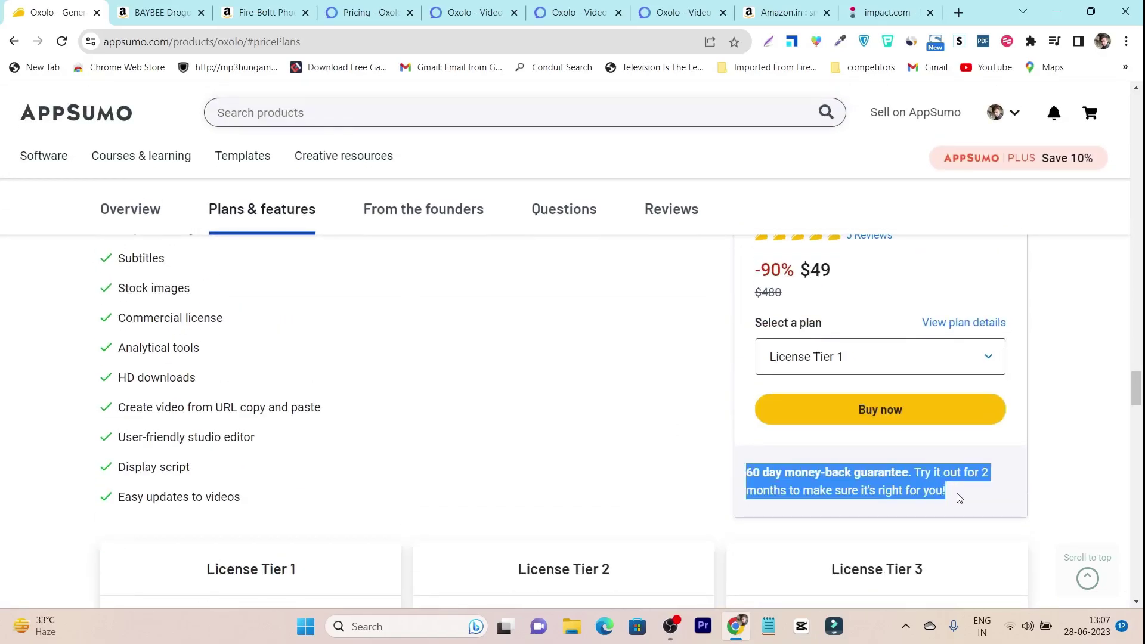
scroll(958, 497, "down", 5)
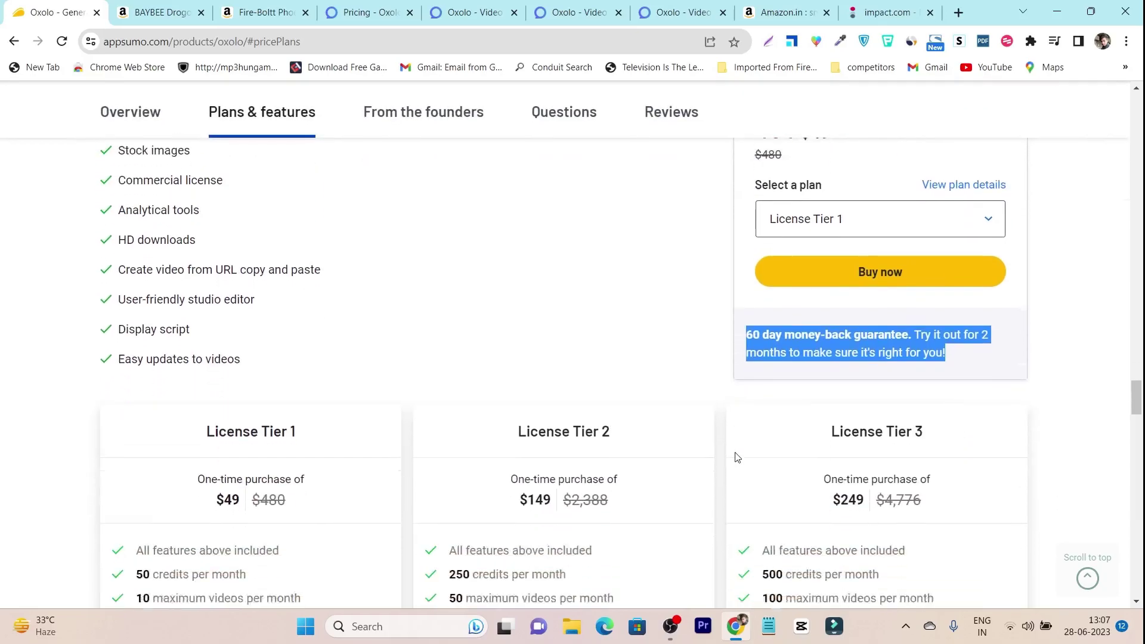
scroll(734, 458, "down", 4)
scroll(733, 459, "up", 8)
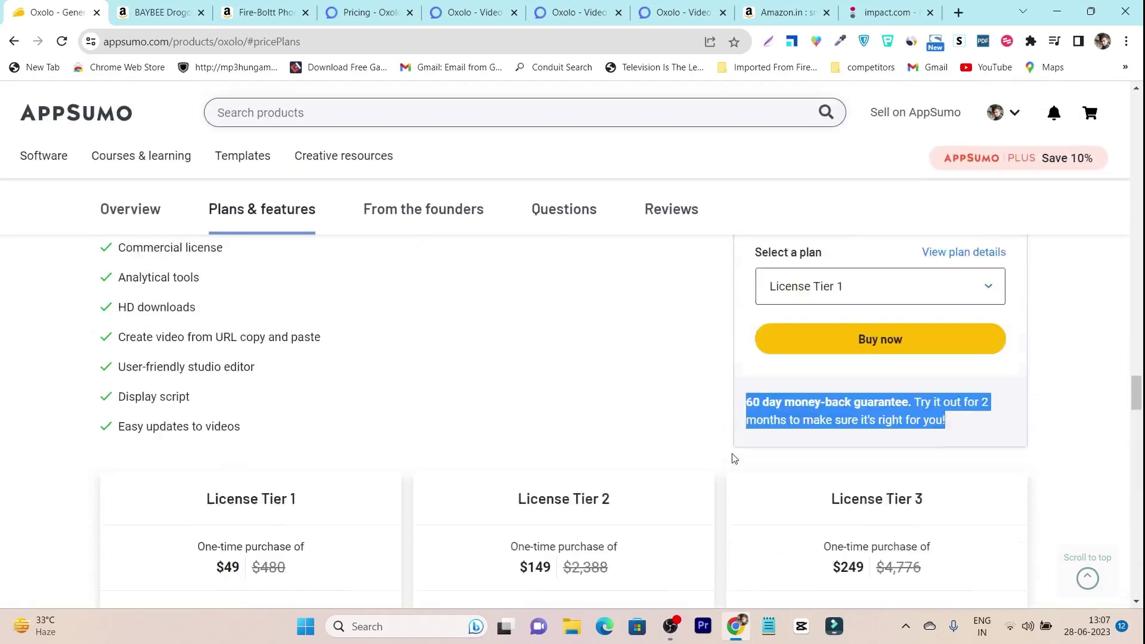
Step: Read the deal terms and the list of features included in all plans
scroll(839, 363, "up", 3)
scroll(593, 362, "down", 4)
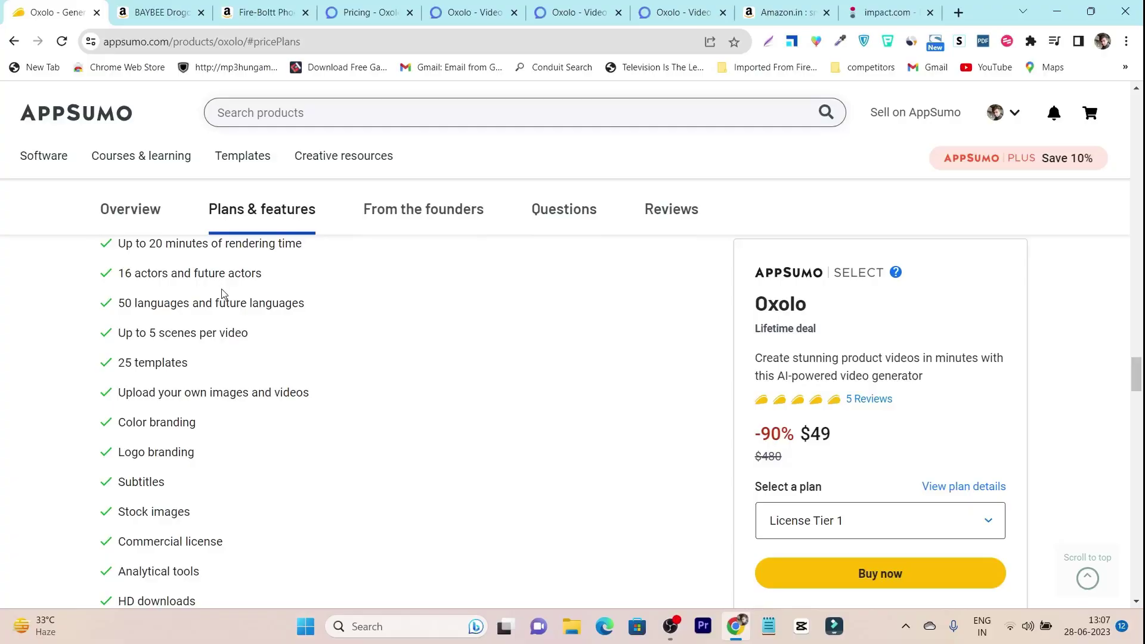
scroll(220, 299, "down", 3)
scroll(222, 358, "up", 5)
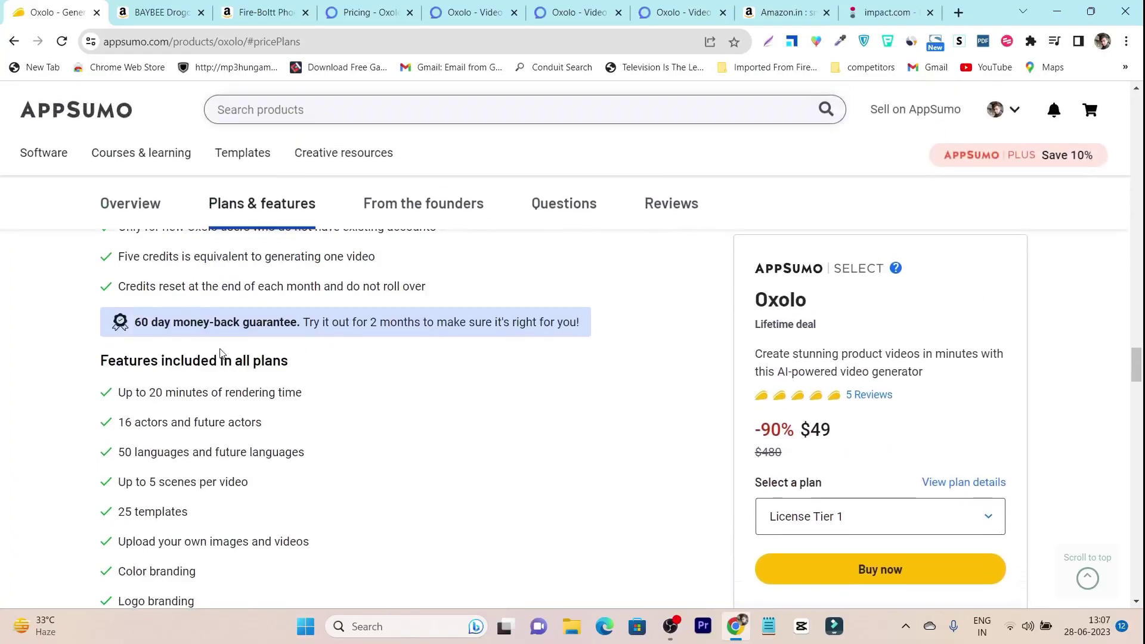
scroll(216, 358, "down", 1)
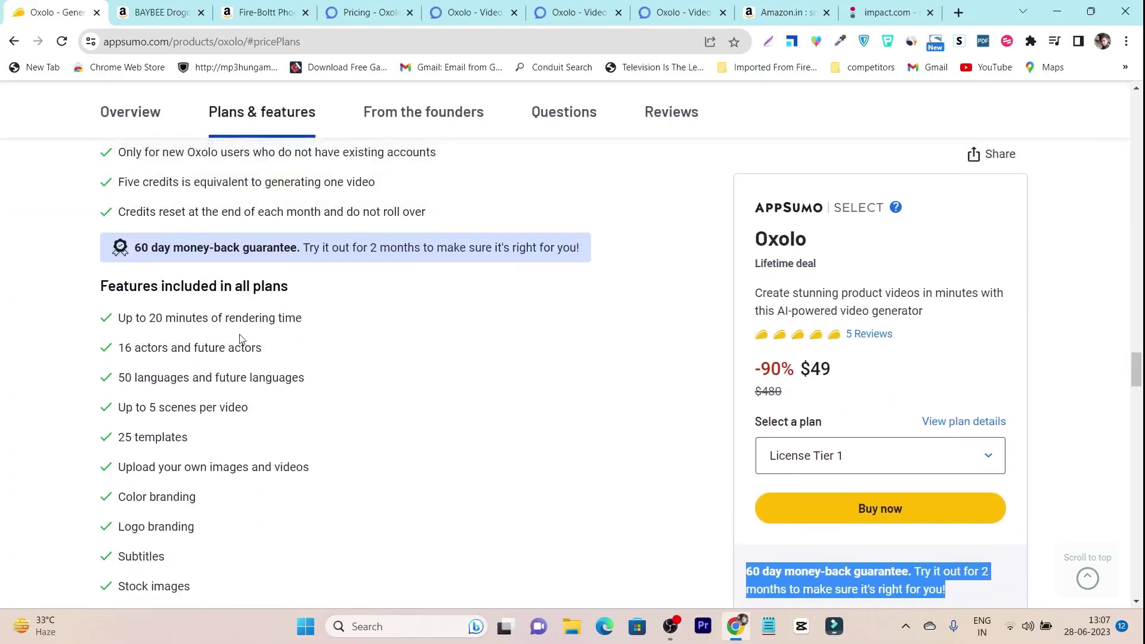
scroll(132, 352, "down", 2)
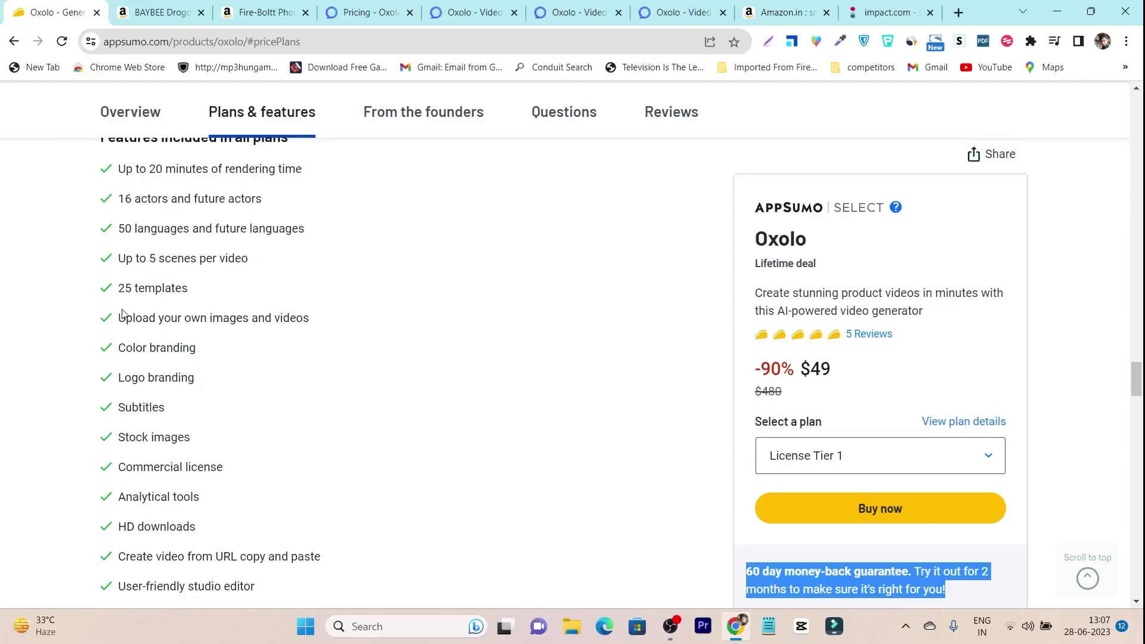
scroll(149, 274, "down", 2)
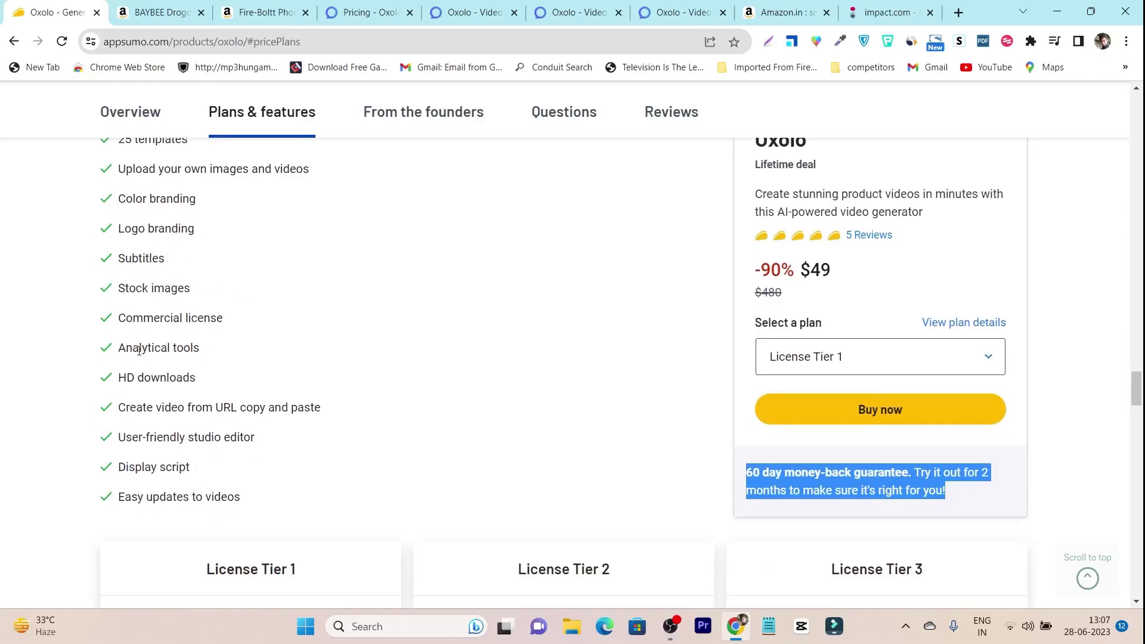
Step: Highlight the Commercial license entry in the feature list and read the remaining included features
left_click(209, 327)
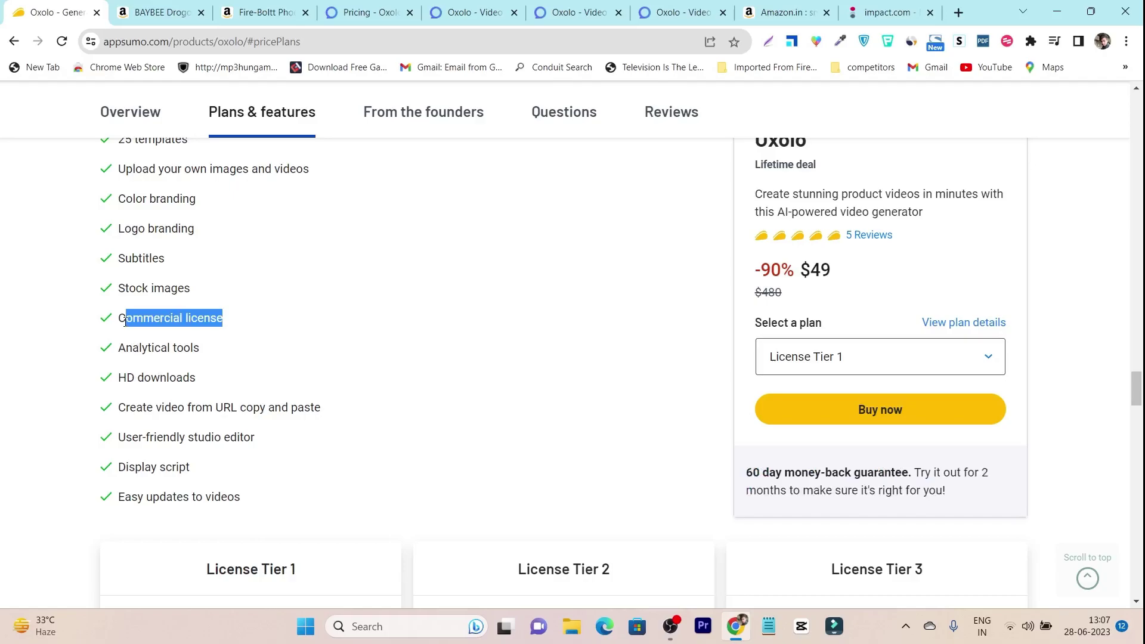
left_click_drag(124, 321, 121, 323)
left_click(146, 322)
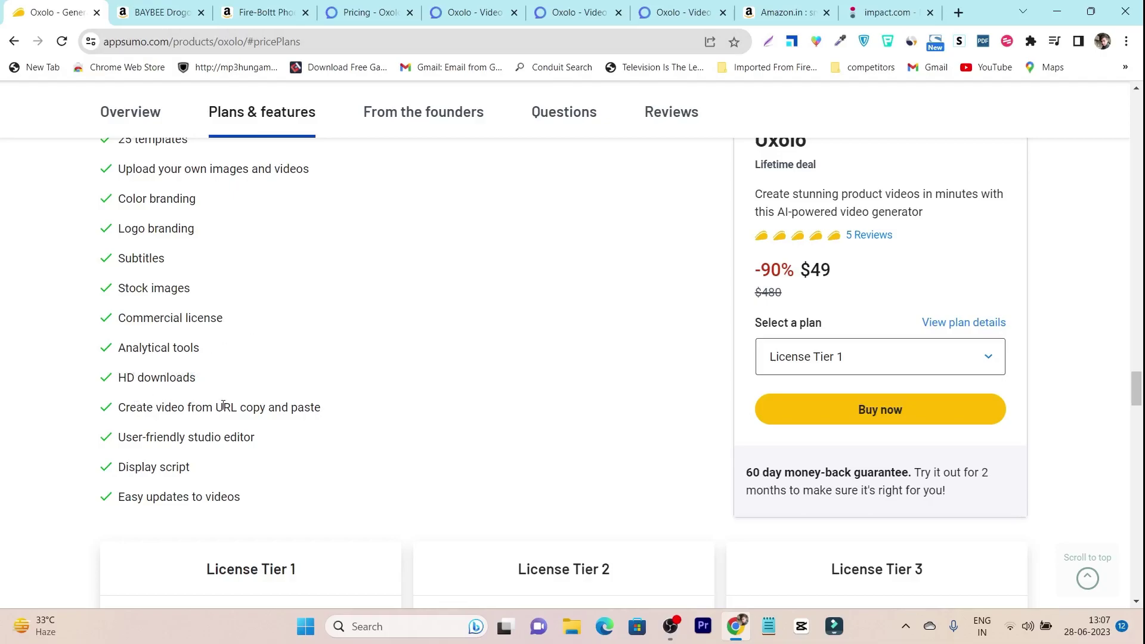
scroll(227, 409, "down", 1)
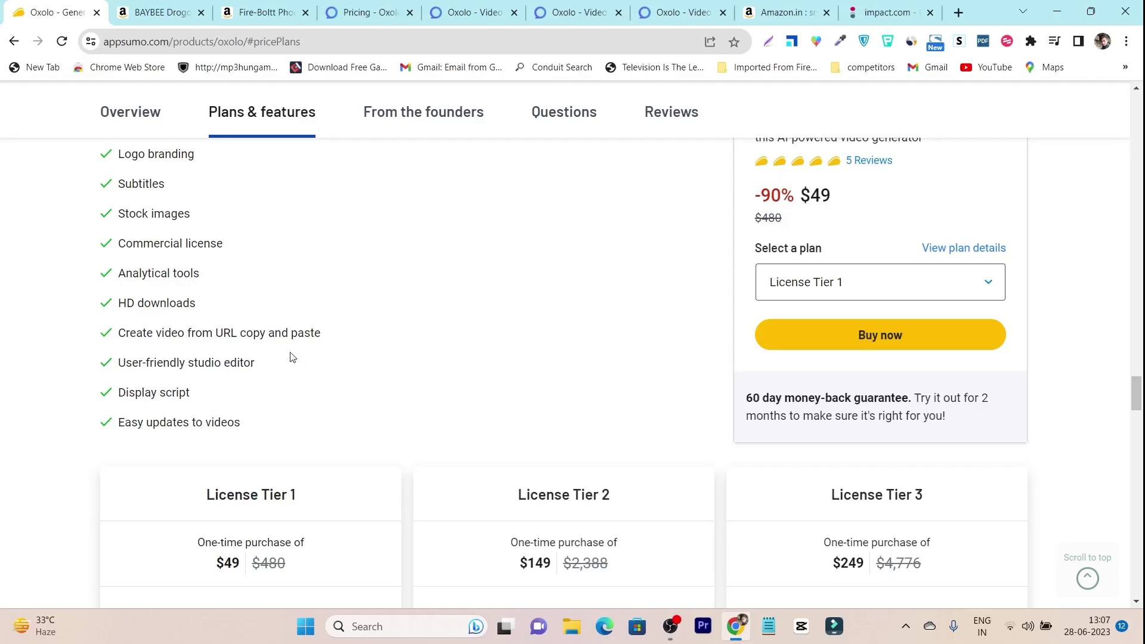
scroll(207, 370, "down", 1)
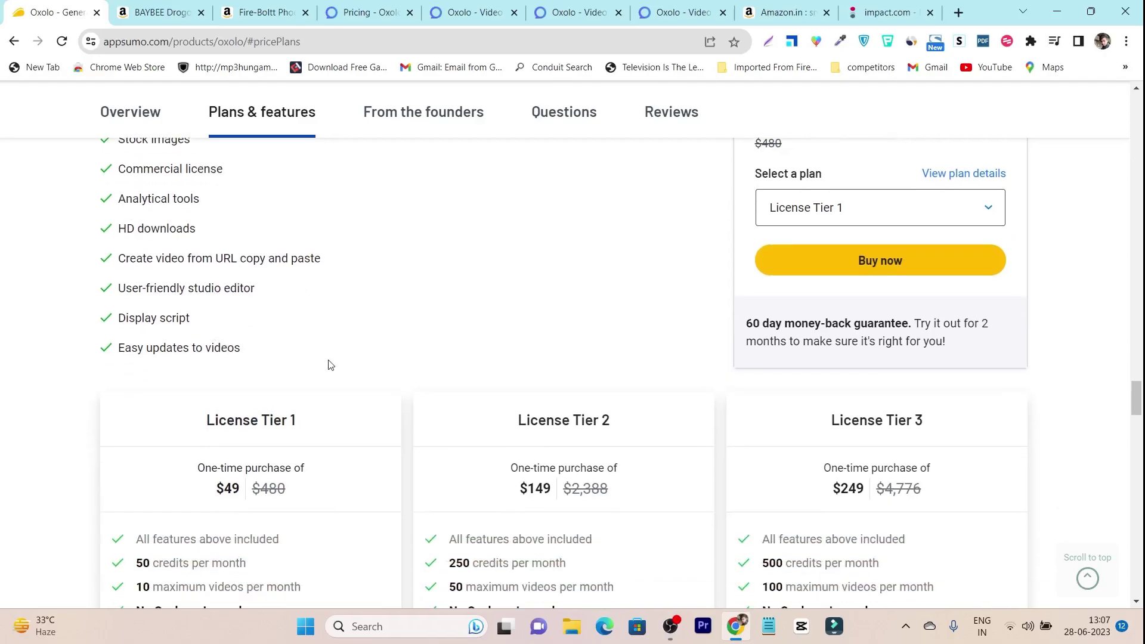
scroll(377, 371, "up", 1)
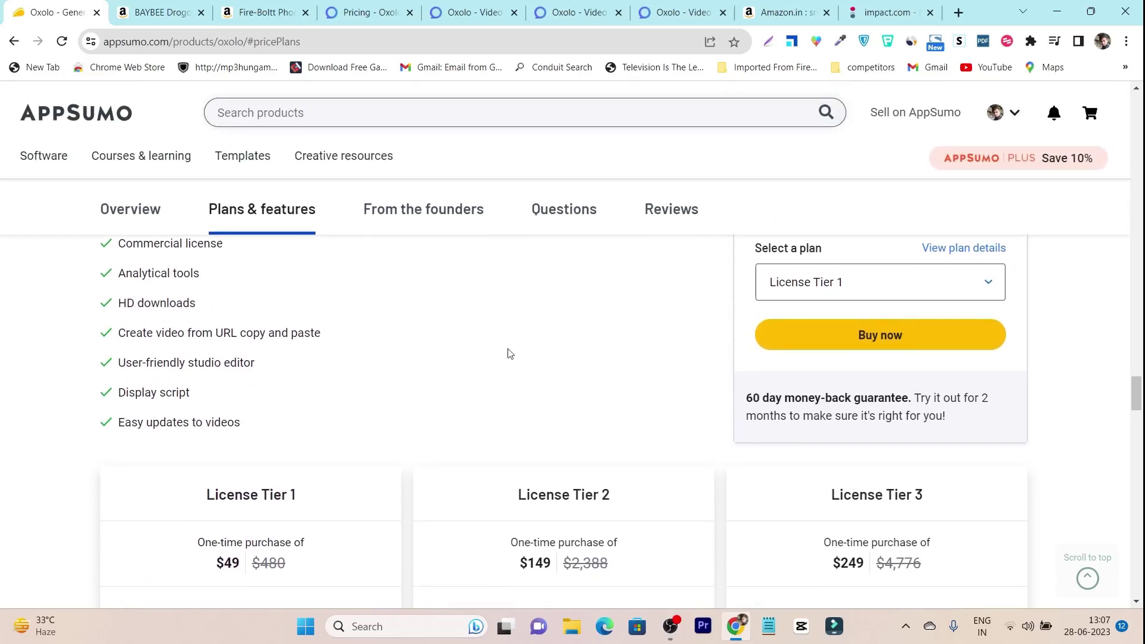
scroll(506, 355, "up", 1)
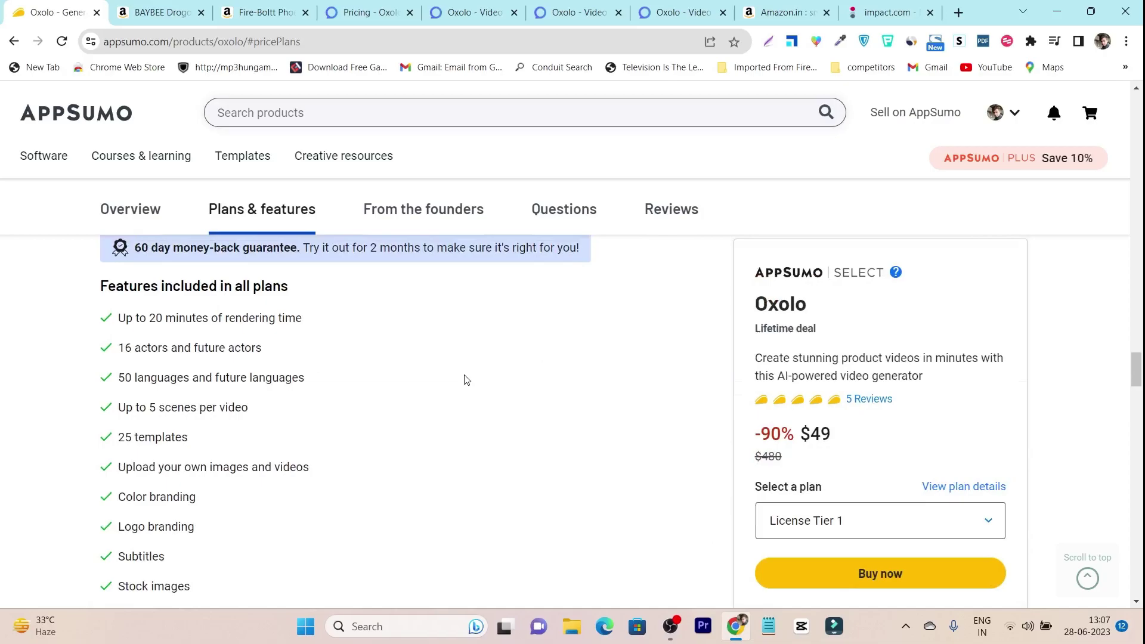
Step: Log out of the AppSumo account and let the unresponsive page finish loading
left_click(1006, 118)
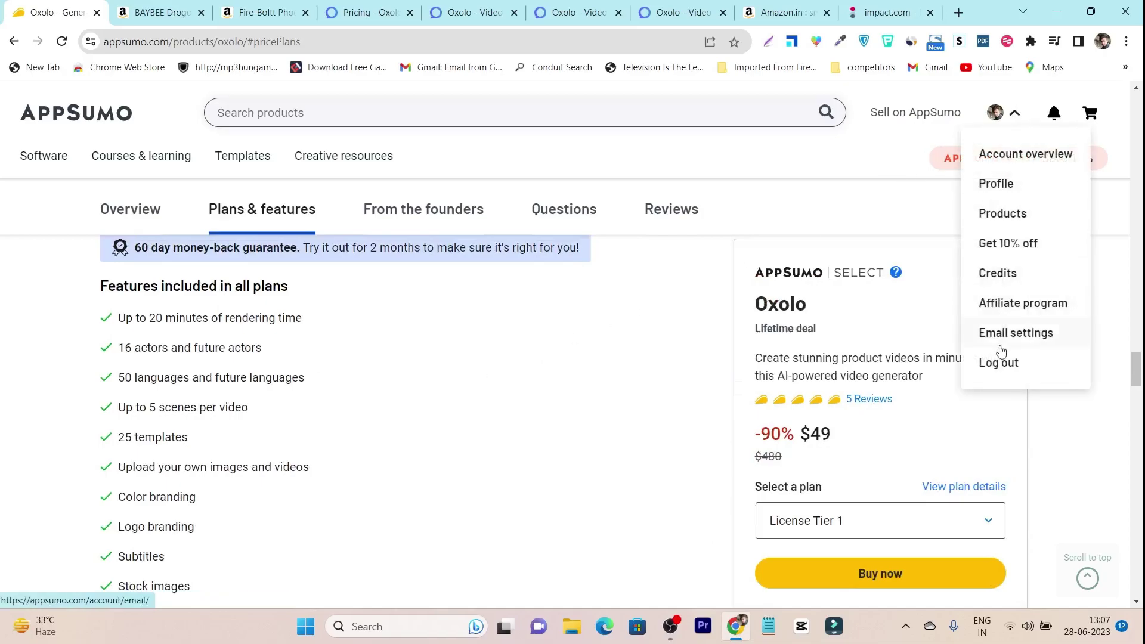
left_click(998, 365)
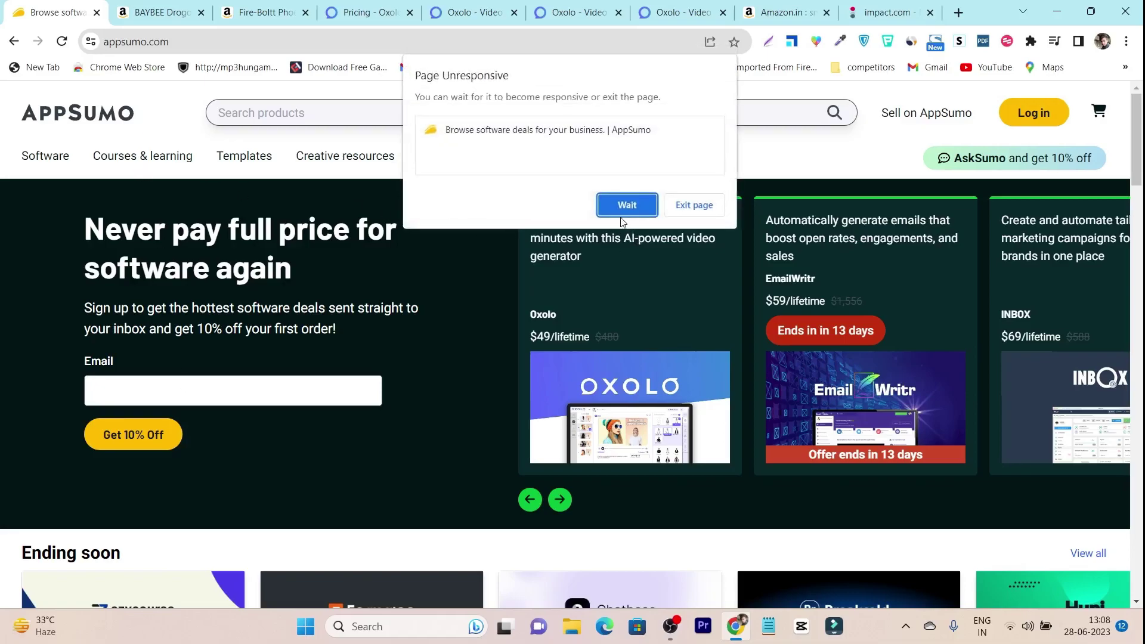
left_click(626, 206)
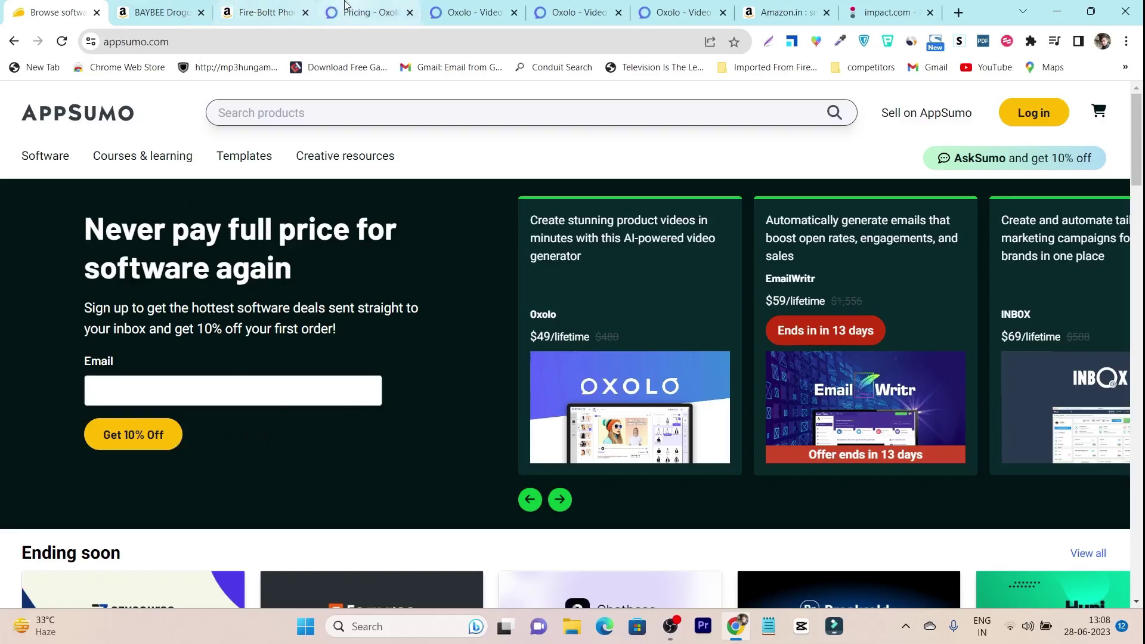
Step: Revisit the Oxolo pricing page, return to the Oxolo studio home page and look over the video list
left_click(363, 12)
scroll(357, 227, "up", 3)
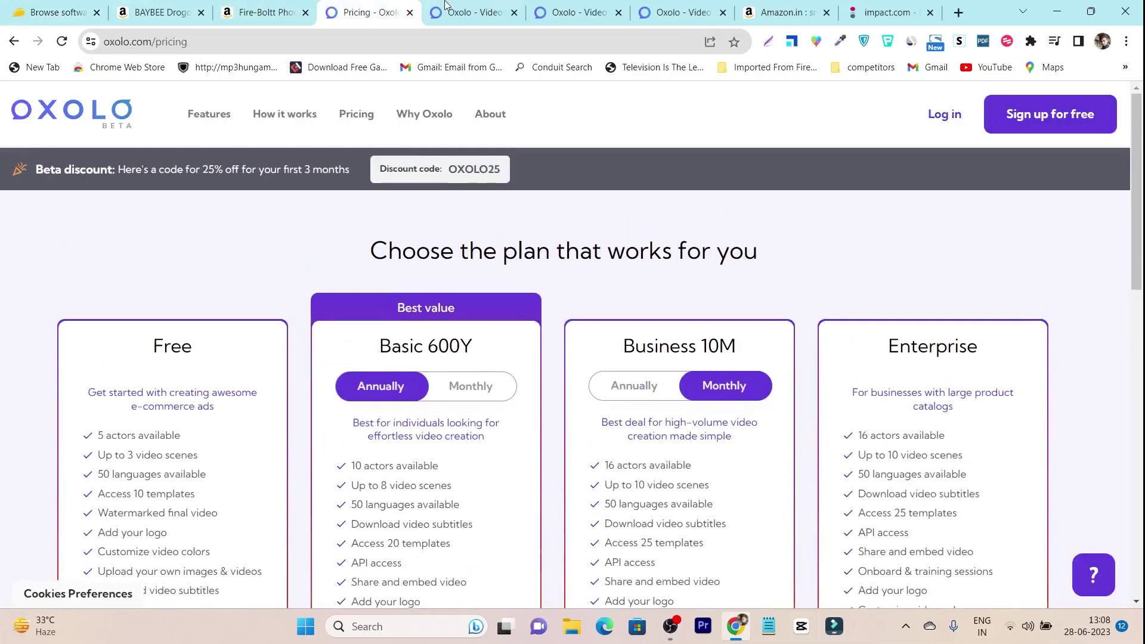
left_click(447, 12)
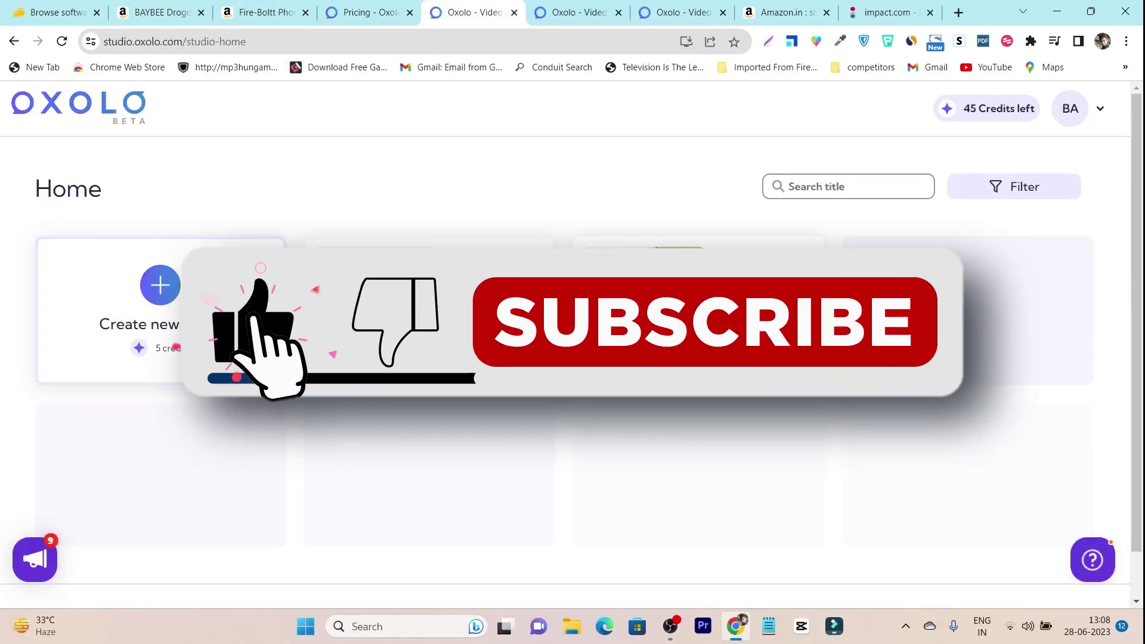
scroll(180, 249, "down", 2)
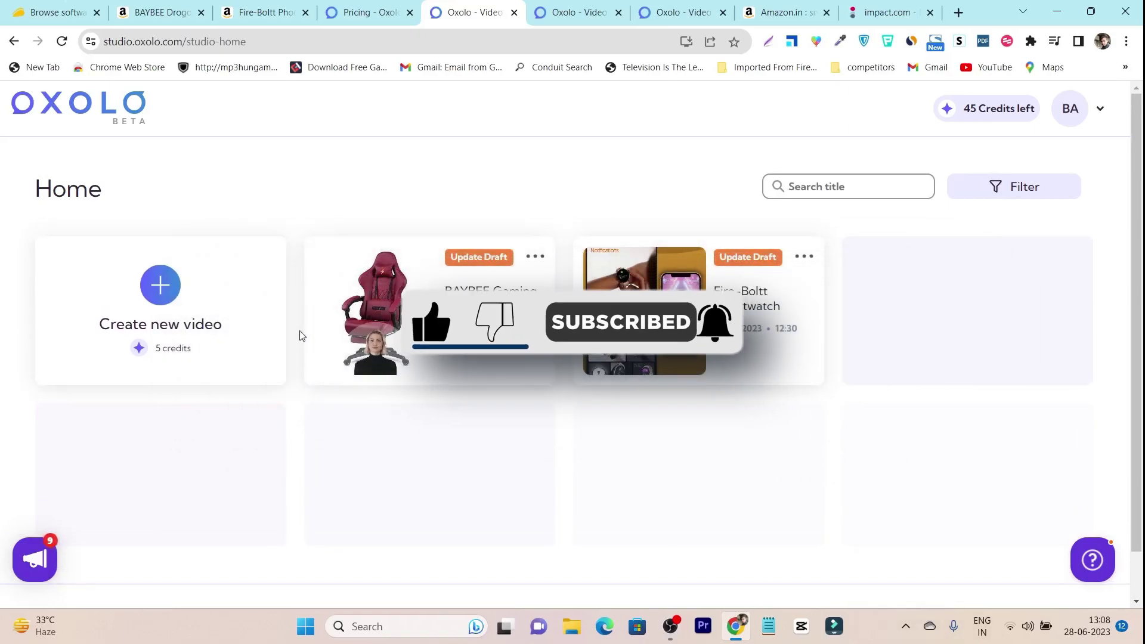
scroll(300, 335, "down", 2)
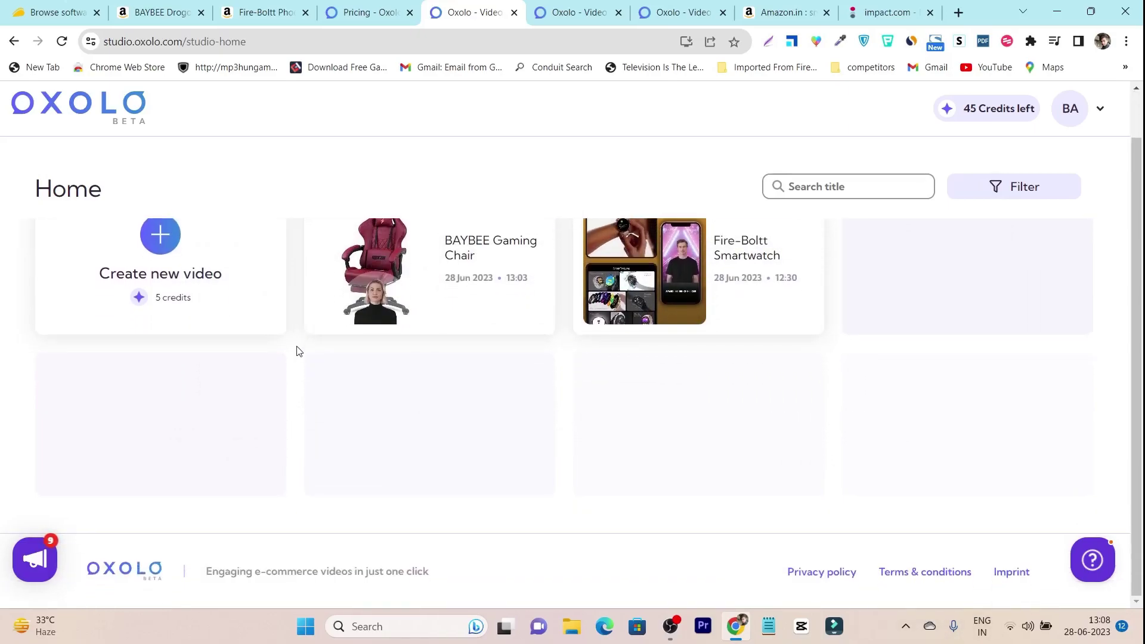